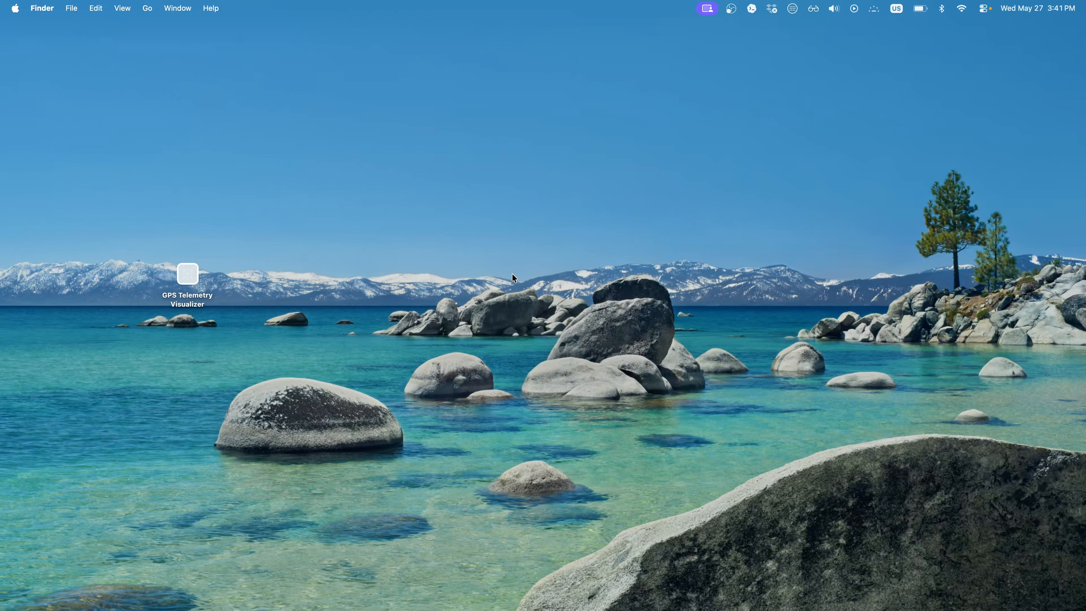
Open rustler_drive_1.csv from the LOGS folder on the NO NAME drive in Excel and maximize its window
{"action": "left_click", "coordinate": [340, 599]}
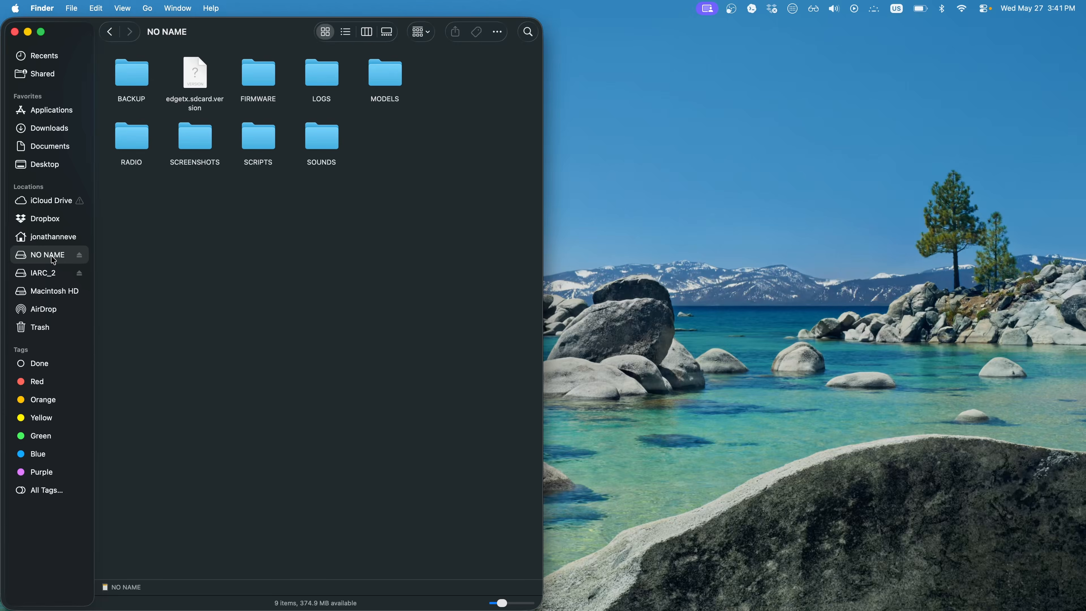
{"action": "double_click", "coordinate": [330, 79]}
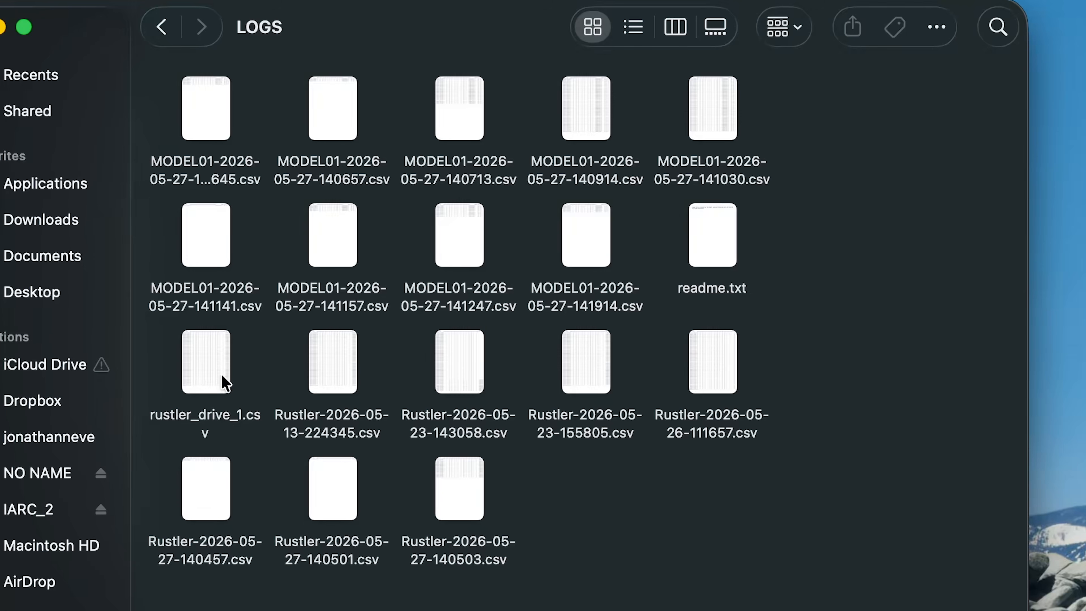
{"action": "double_click", "coordinate": [206, 367]}
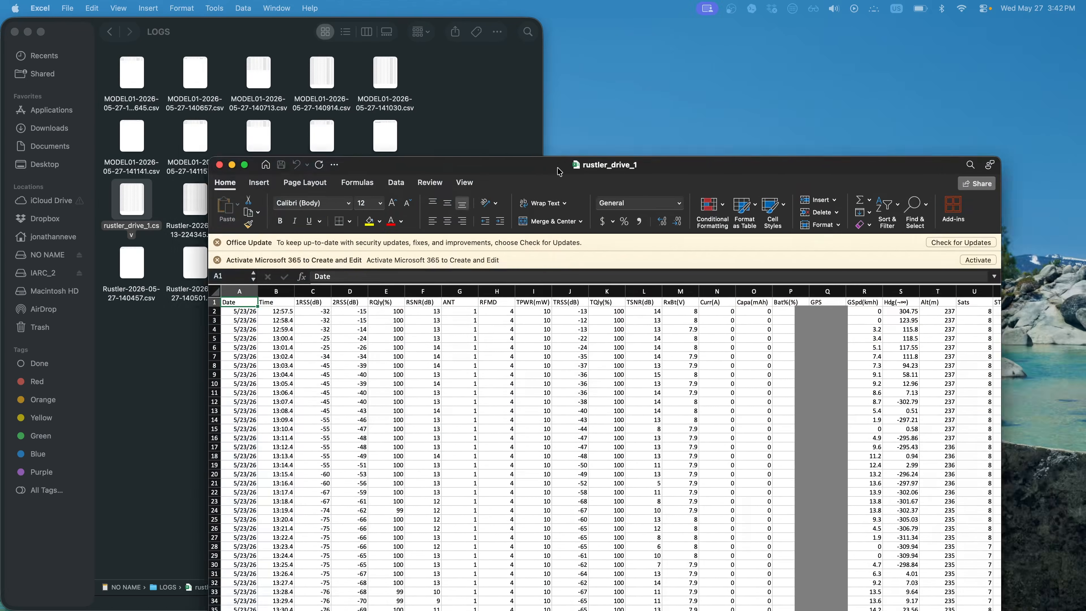
{"action": "left_click_drag", "start_coordinate": [557, 170], "coordinate": [539, 71]}
{"action": "double_click", "coordinate": [539, 71]}
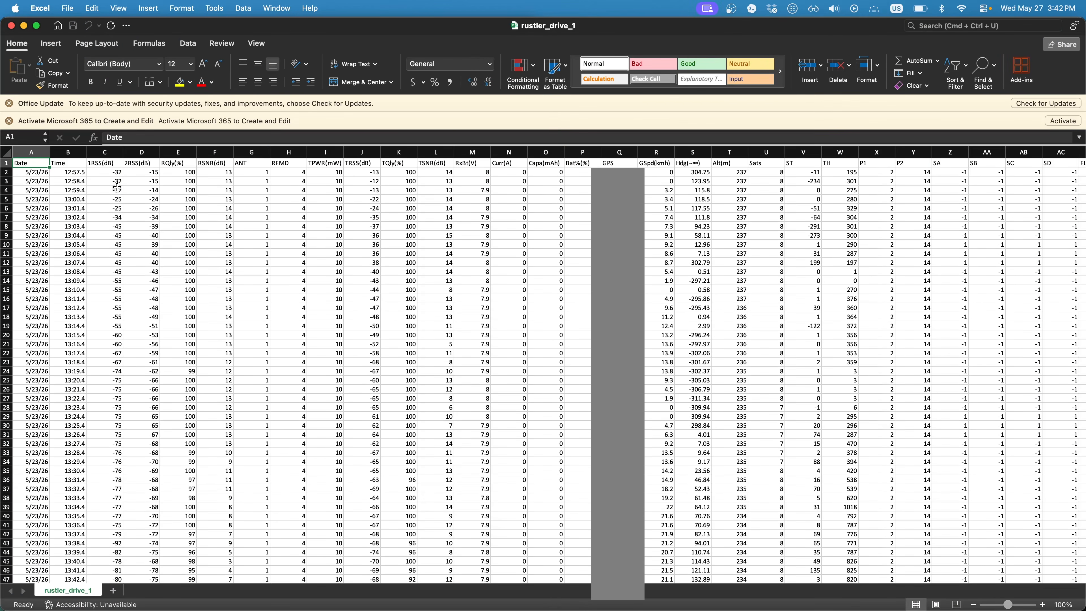
Examine the time, signal strength and GPS, speed, heading, altitude and satellite columns of the log, and minimize the workbook
{"action": "left_click", "coordinate": [66, 165]}
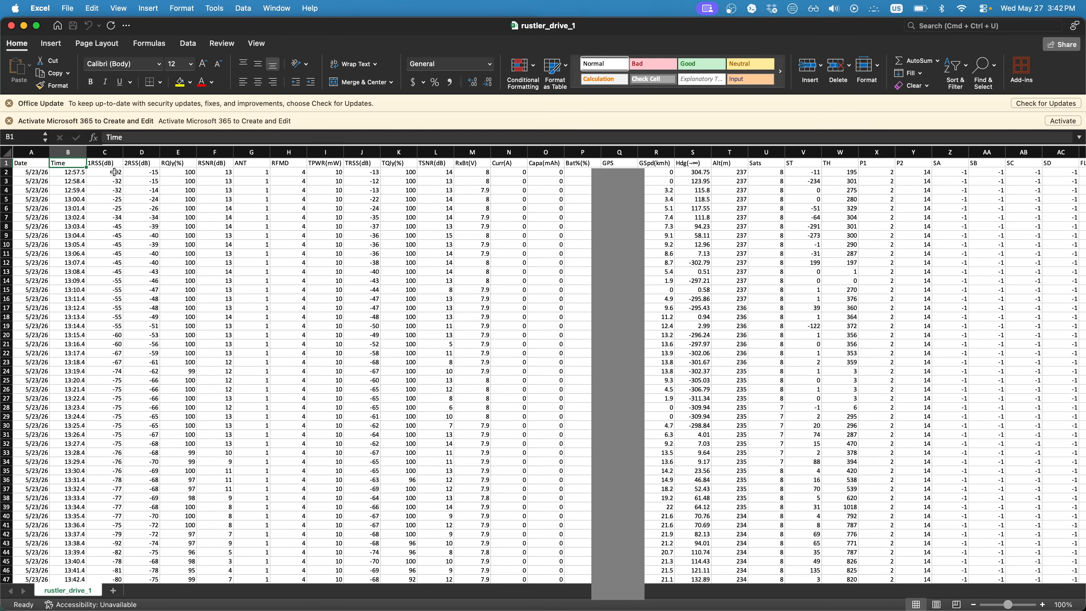
{"action": "left_click_drag", "start_coordinate": [106, 164], "coordinate": [185, 172]}
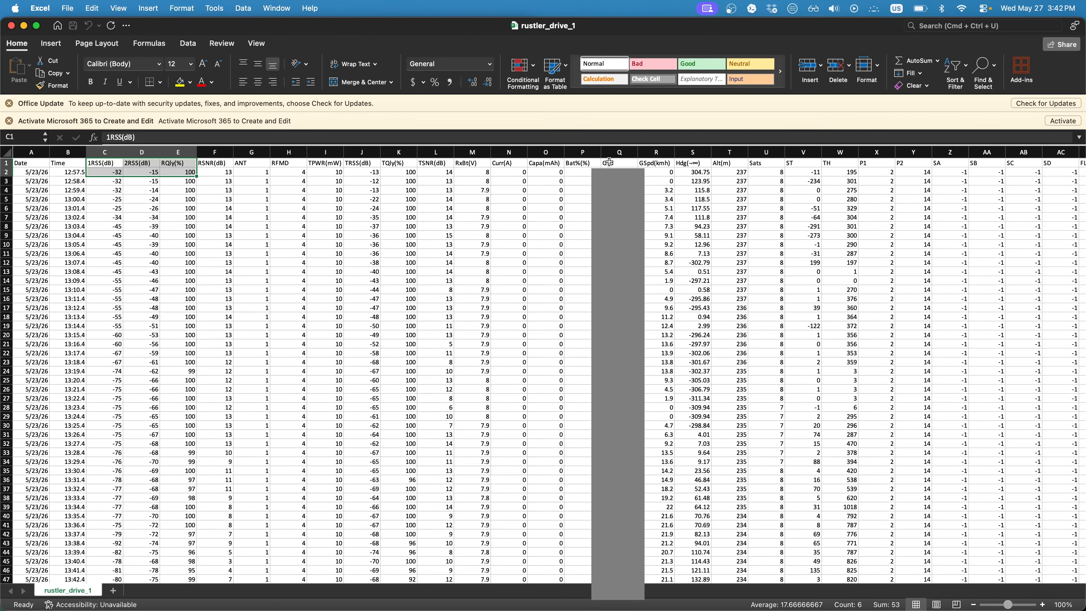
{"action": "left_click_drag", "start_coordinate": [618, 164], "coordinate": [771, 164]}
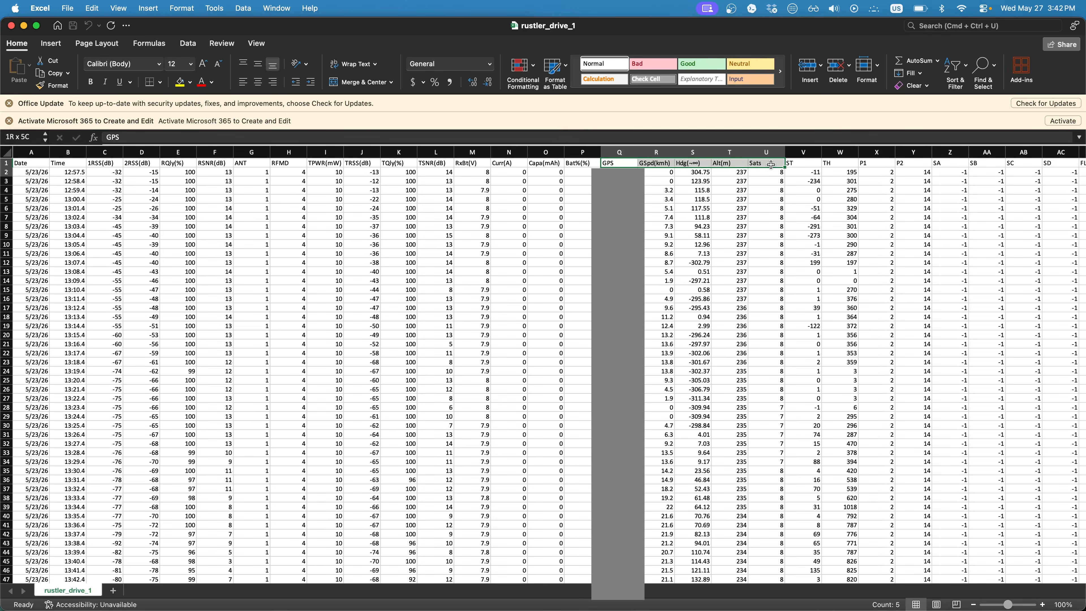
{"action": "left_click_drag", "start_coordinate": [770, 166], "coordinate": [772, 382]}
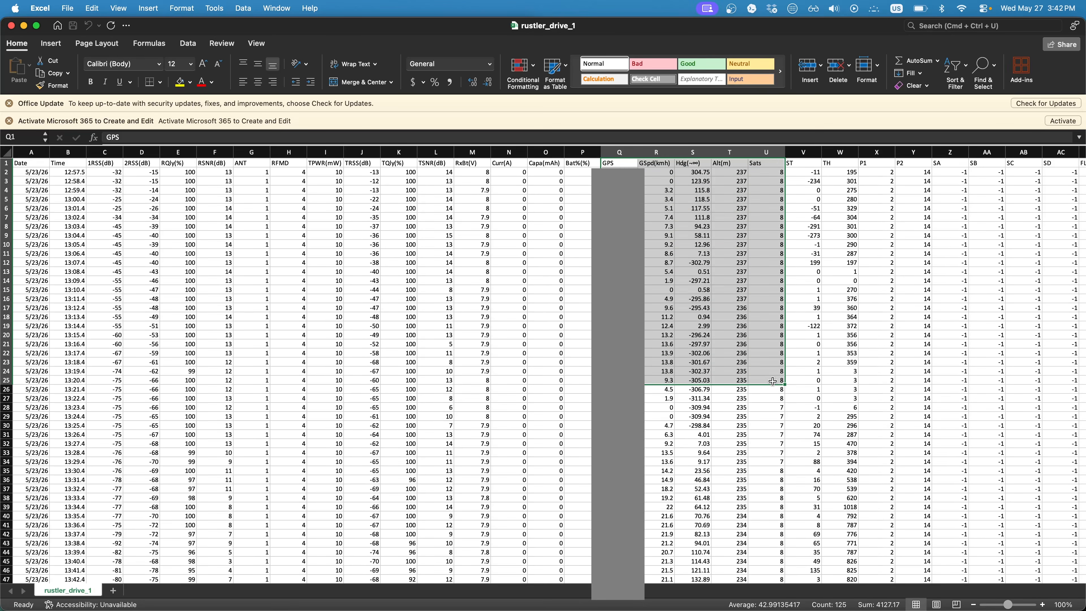
{"action": "left_click", "coordinate": [772, 381]}
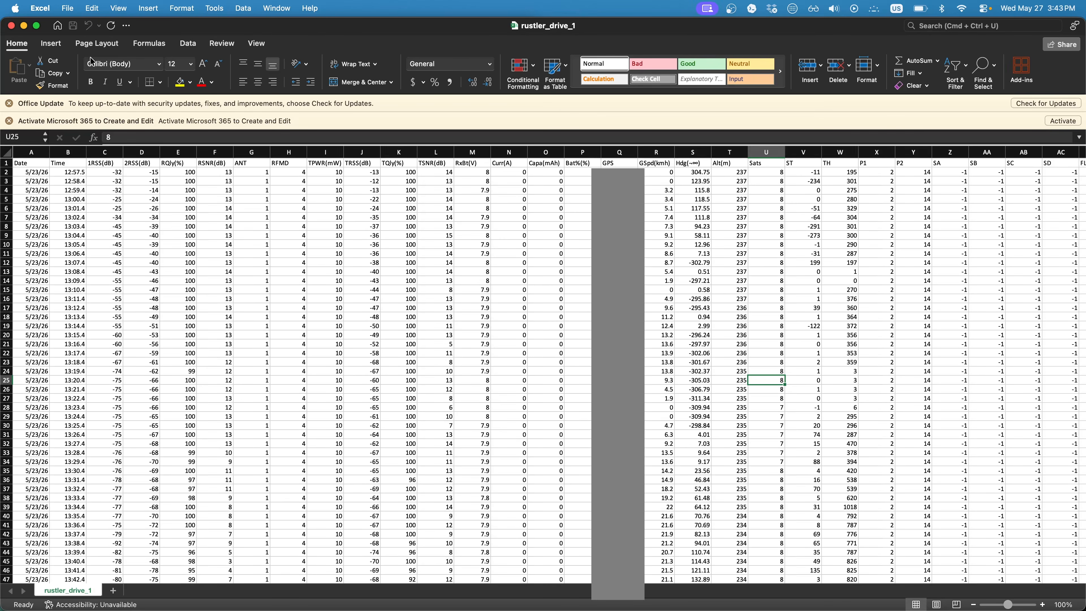
{"action": "left_click", "coordinate": [25, 26]}
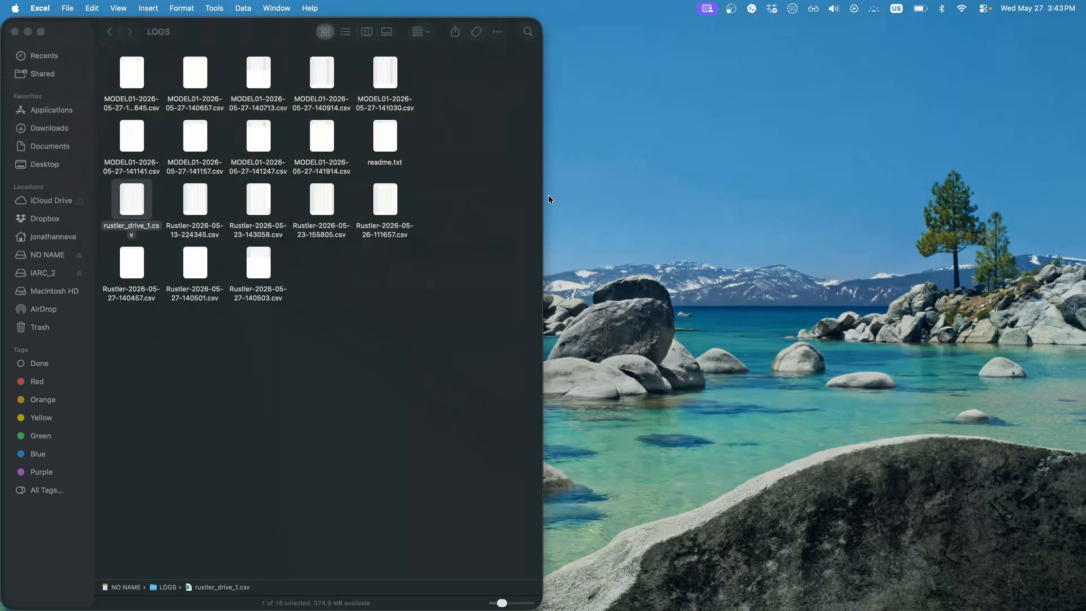
Launch GPS Telemetry Visualizer from the desktop and maximize its window
{"action": "key", "text": "F11"}
{"action": "left_click_drag", "start_coordinate": [194, 273], "coordinate": [559, 274]}
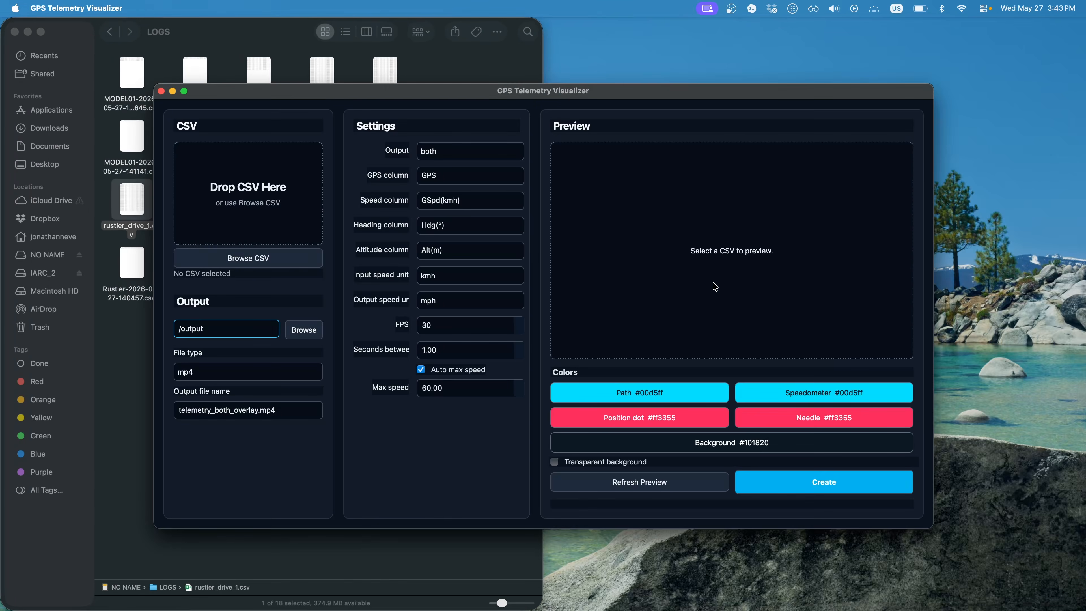
{"action": "double_click", "coordinate": [454, 98]}
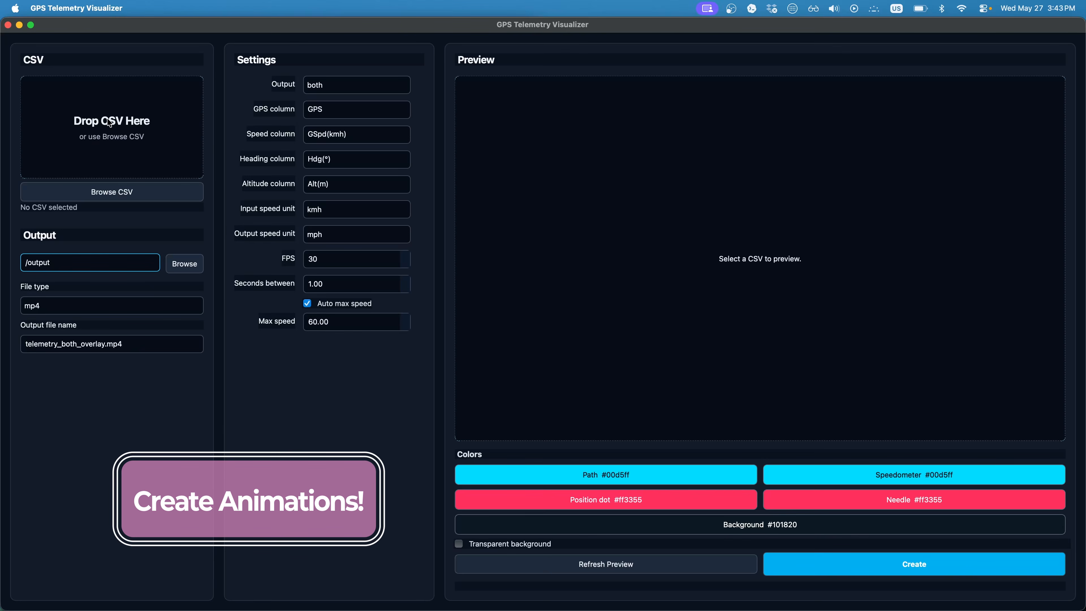
Load rustler_drive_1.csv from the LOGS folder in Finder into GPS Telemetry Visualizer as the source CSV
{"action": "left_click", "coordinate": [325, 596]}
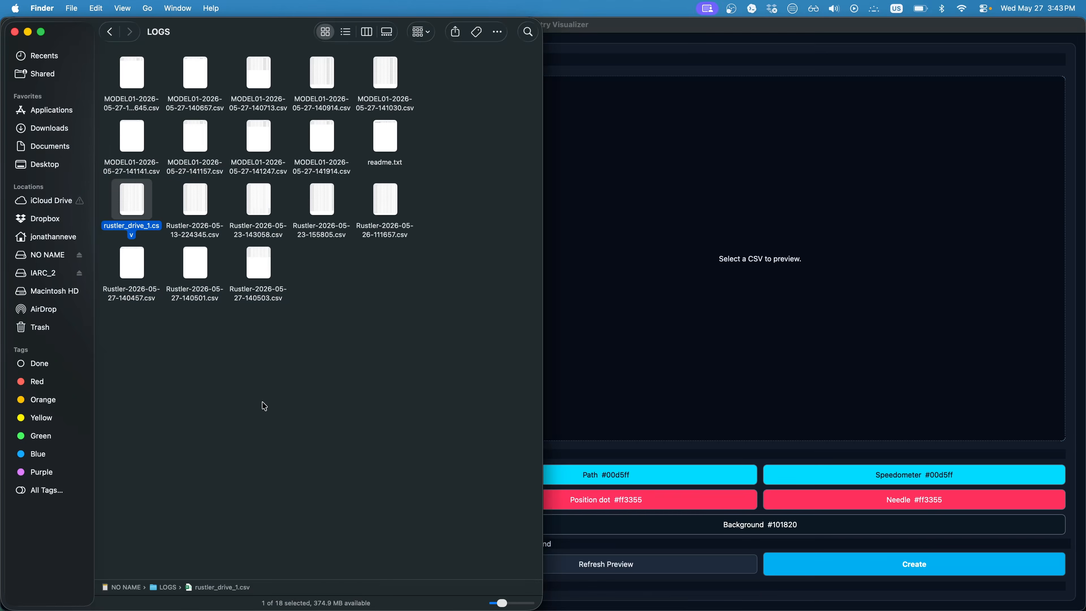
{"action": "left_click_drag", "start_coordinate": [225, 34], "coordinate": [713, 71]}
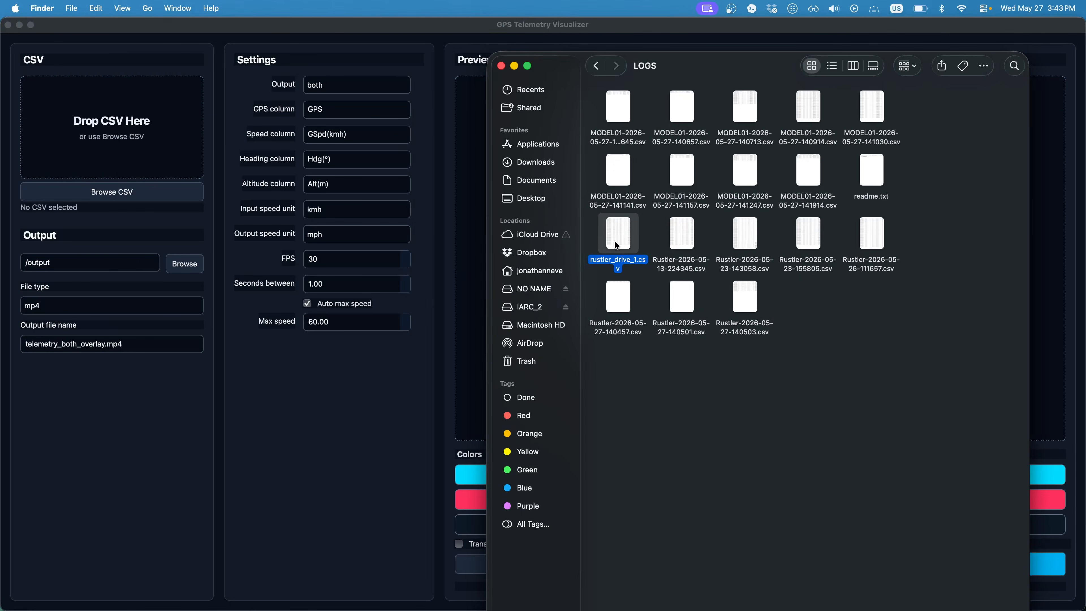
{"action": "left_click_drag", "start_coordinate": [618, 238], "coordinate": [104, 119]}
{"action": "left_click", "coordinate": [177, 482]}
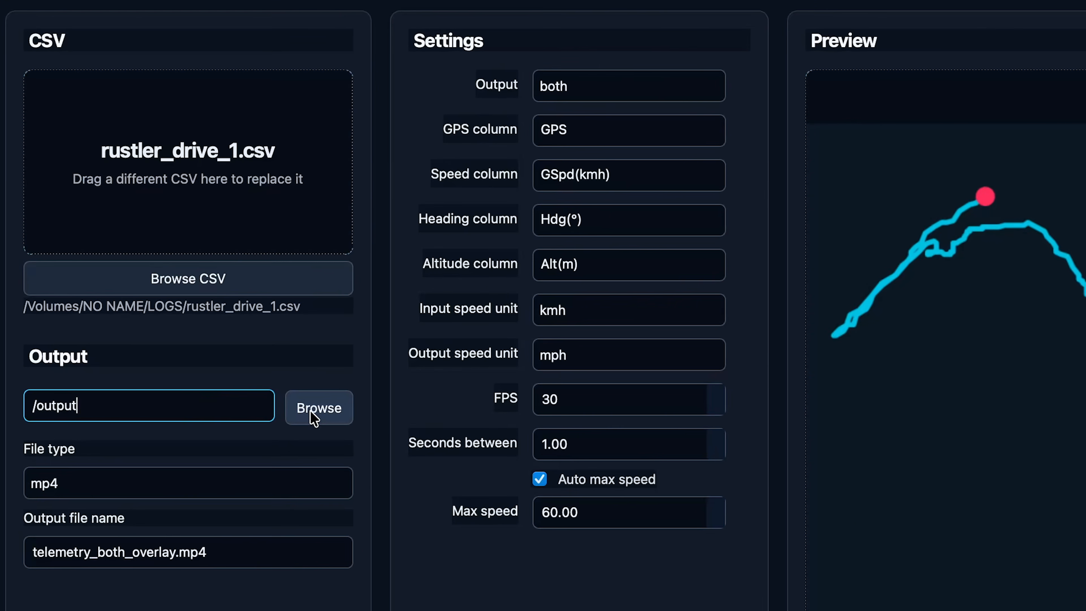
Set the output folder to /Volumes/IARC_2/videos/elrs_gps and highlight the output file name
{"action": "left_click", "coordinate": [223, 328]}
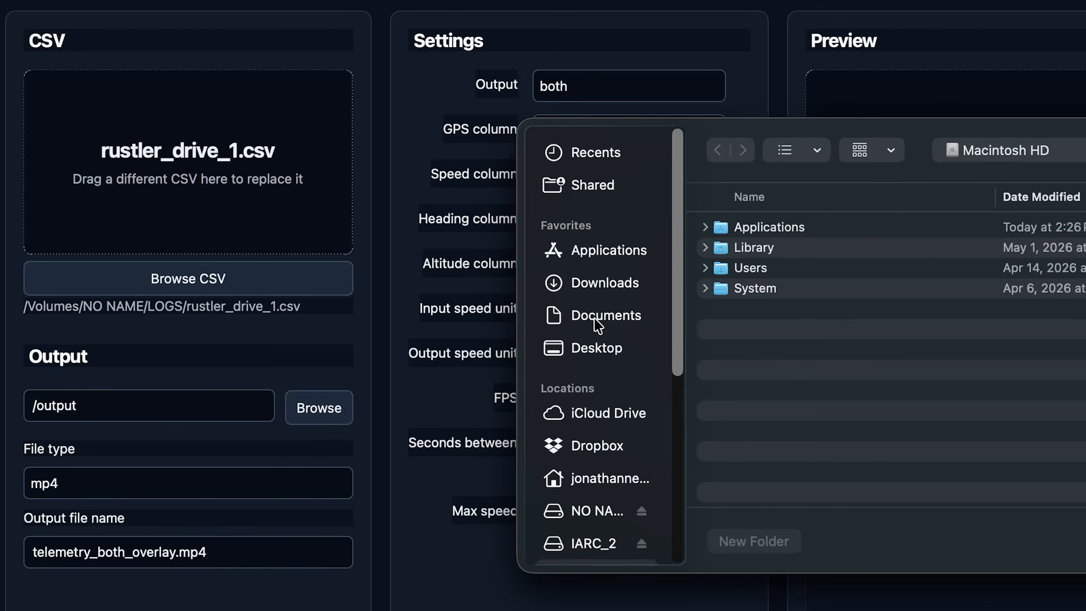
{"action": "left_click", "coordinate": [589, 543]}
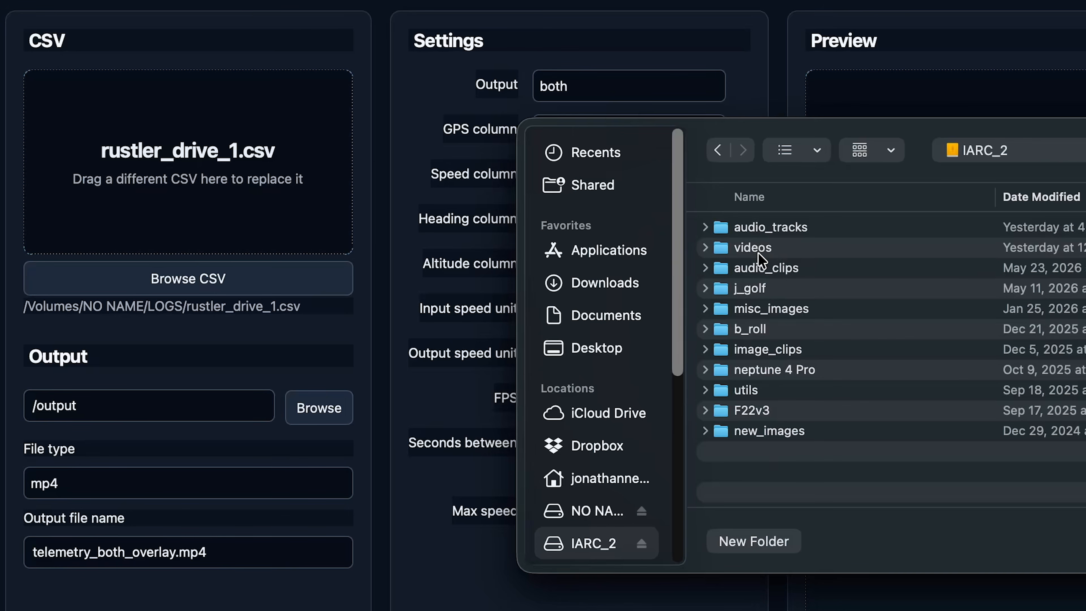
{"action": "double_click", "coordinate": [760, 251]}
{"action": "double_click", "coordinate": [760, 227]}
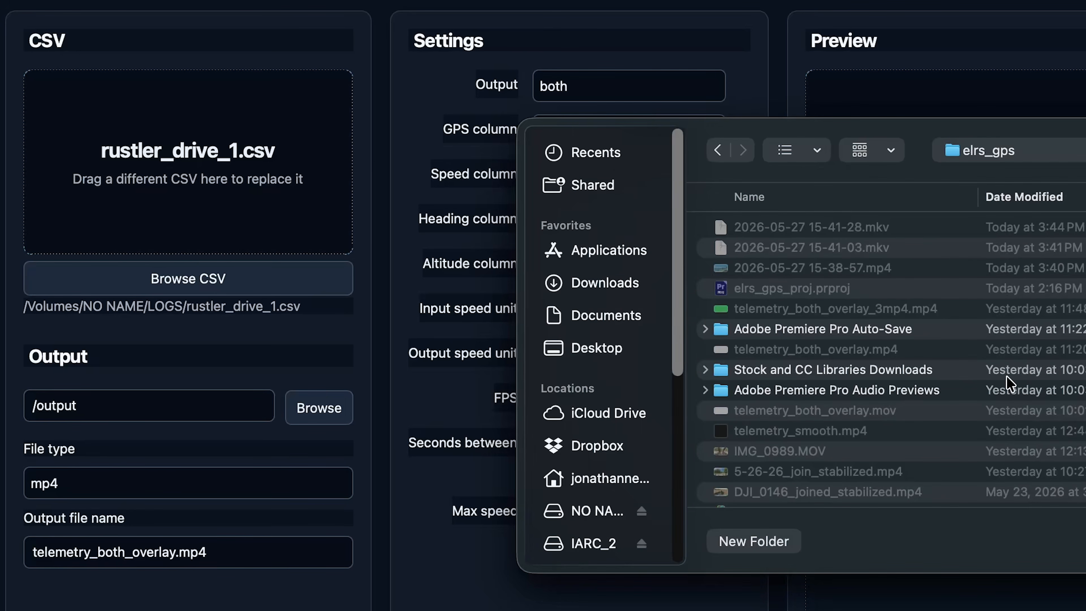
{"action": "left_click", "coordinate": [1085, 541]}
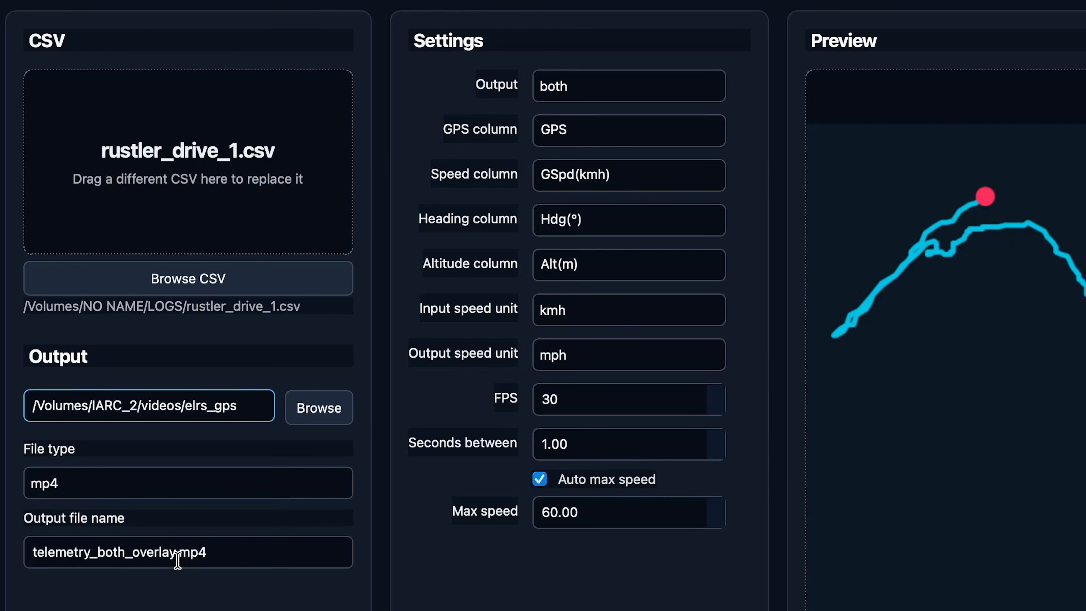
{"action": "left_click_drag", "start_coordinate": [30, 553], "coordinate": [169, 553]}
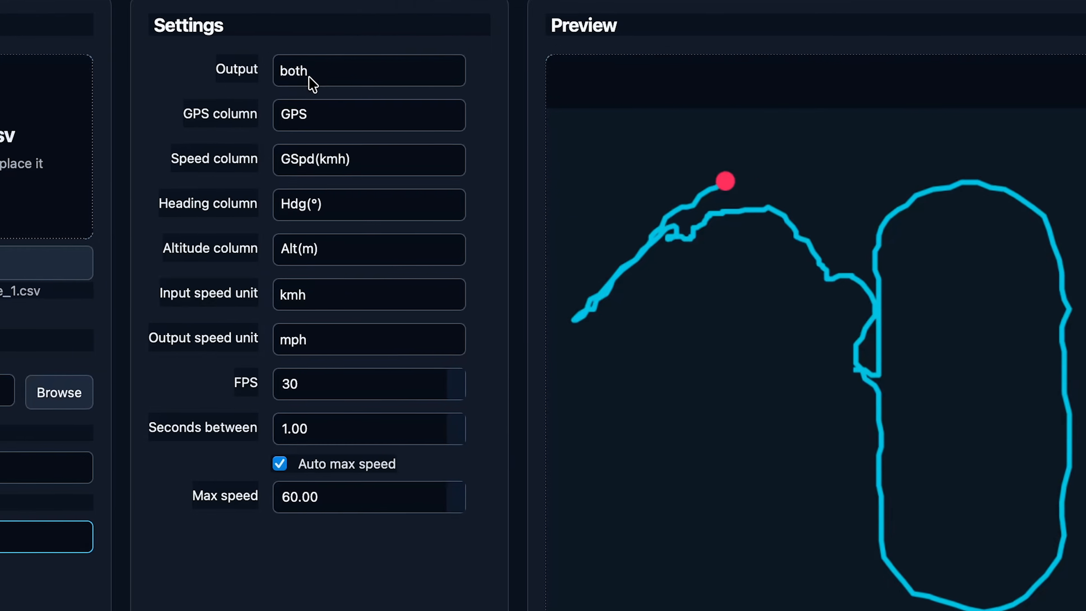
Review the available output types and GPS column choices, keeping the output on both and the column on GPS
{"action": "left_click", "coordinate": [648, 89]}
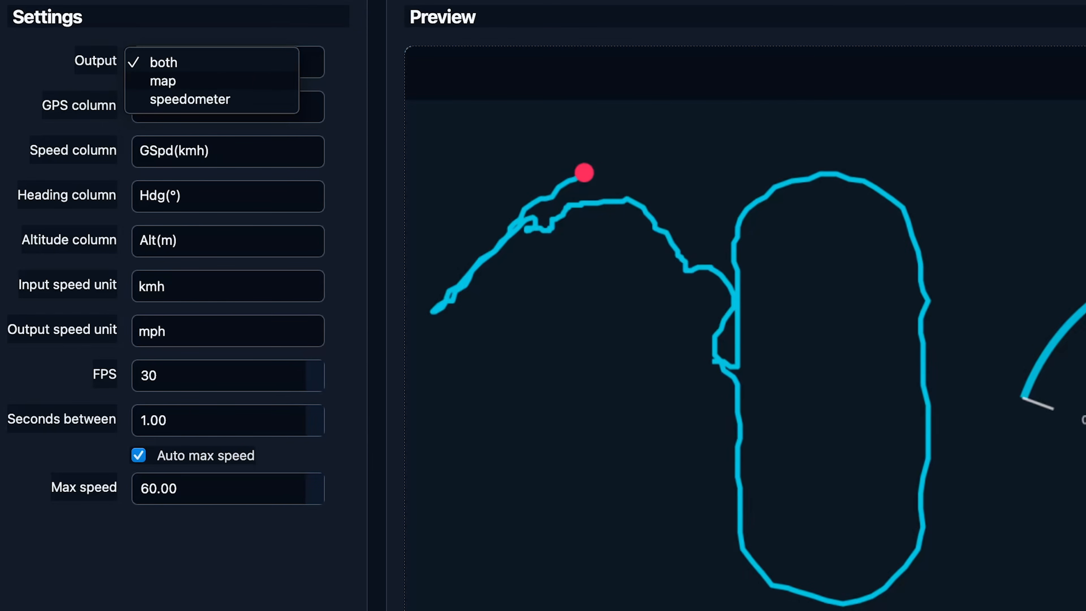
{"action": "left_click", "coordinate": [170, 60]}
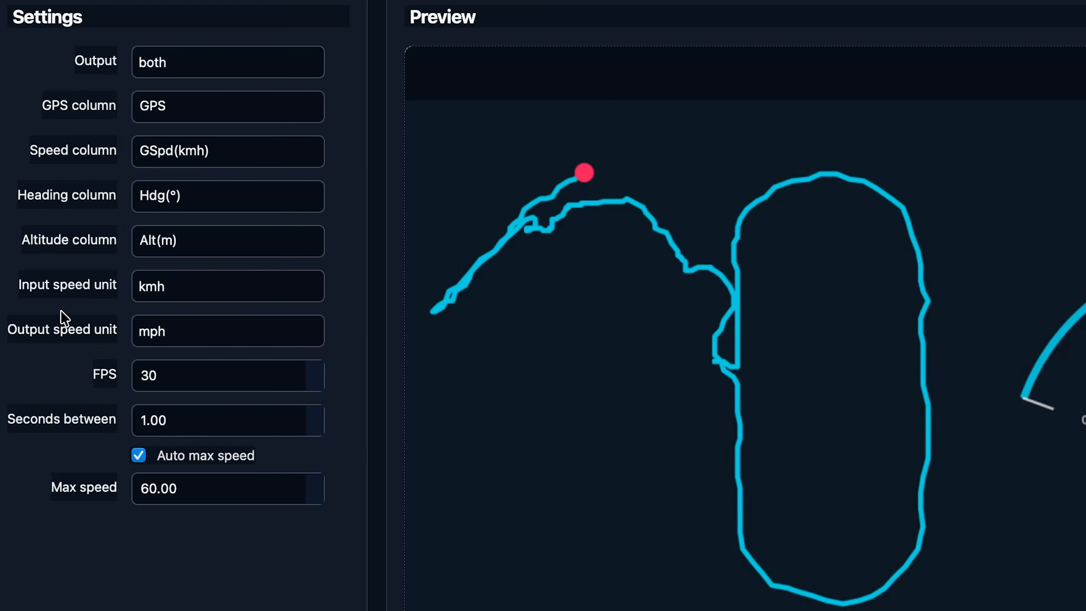
{"action": "left_click", "coordinate": [189, 103]}
{"action": "left_click", "coordinate": [314, 114]}
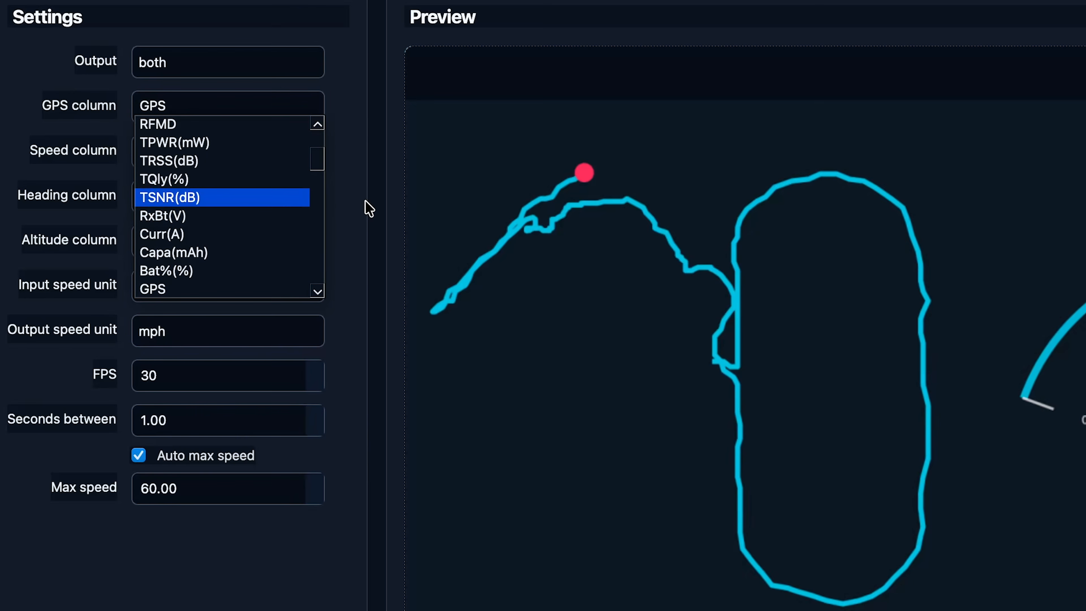
{"action": "key", "text": "Escape"}
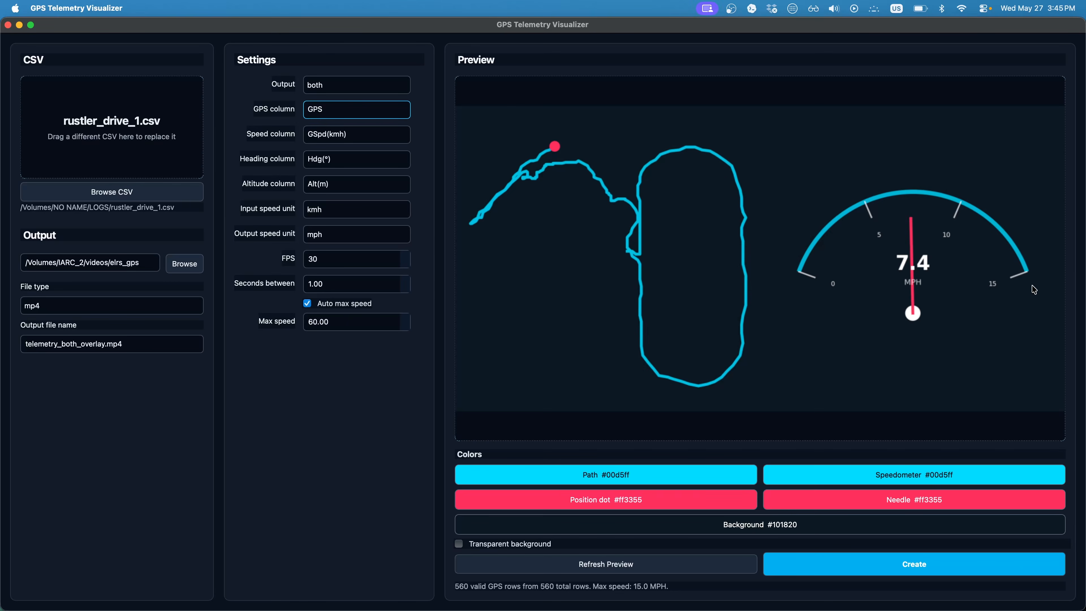
Turn automatic max speed off and back on to compare the speedometer scales in the preview
{"action": "left_click", "coordinate": [308, 305]}
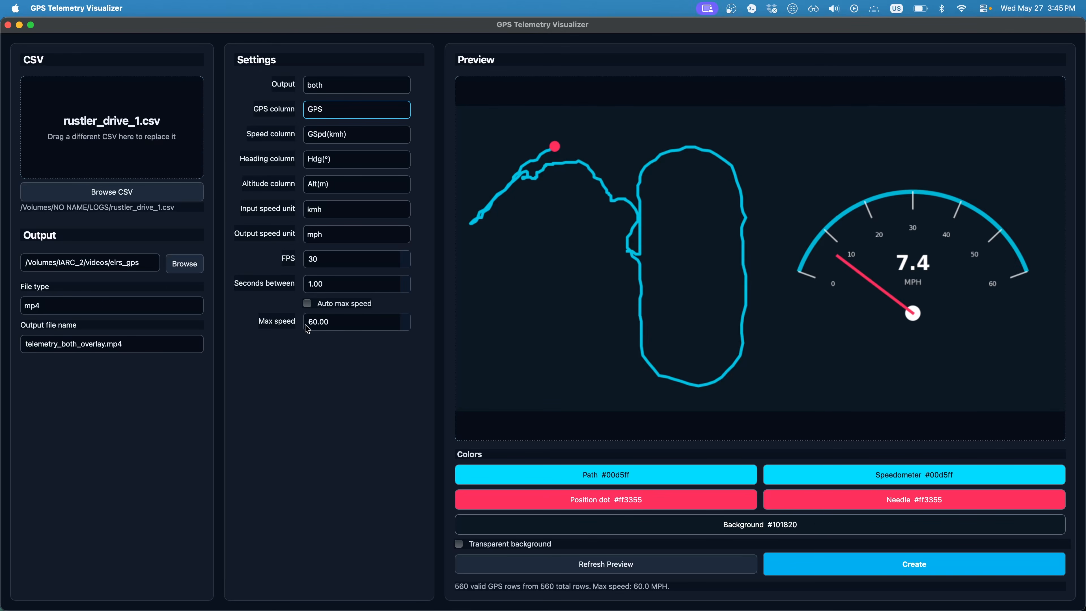
{"action": "left_click", "coordinate": [308, 304]}
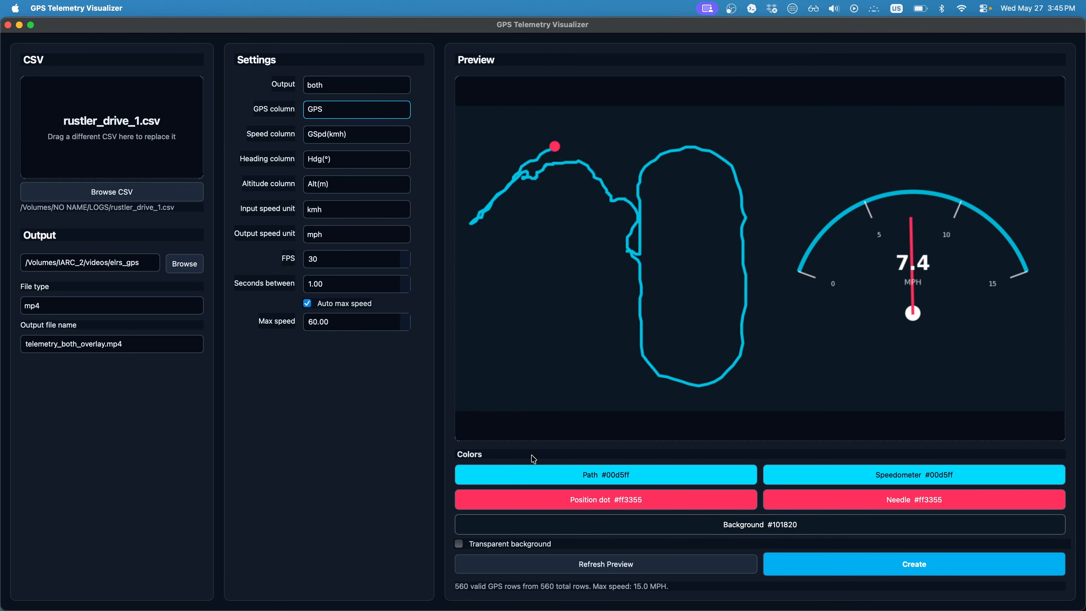
Try a red path color, #ff392d, for the map track
{"action": "left_click", "coordinate": [582, 477]}
{"action": "left_click_drag", "start_coordinate": [541, 187], "coordinate": [591, 196]}
{"action": "left_click", "coordinate": [587, 335]}
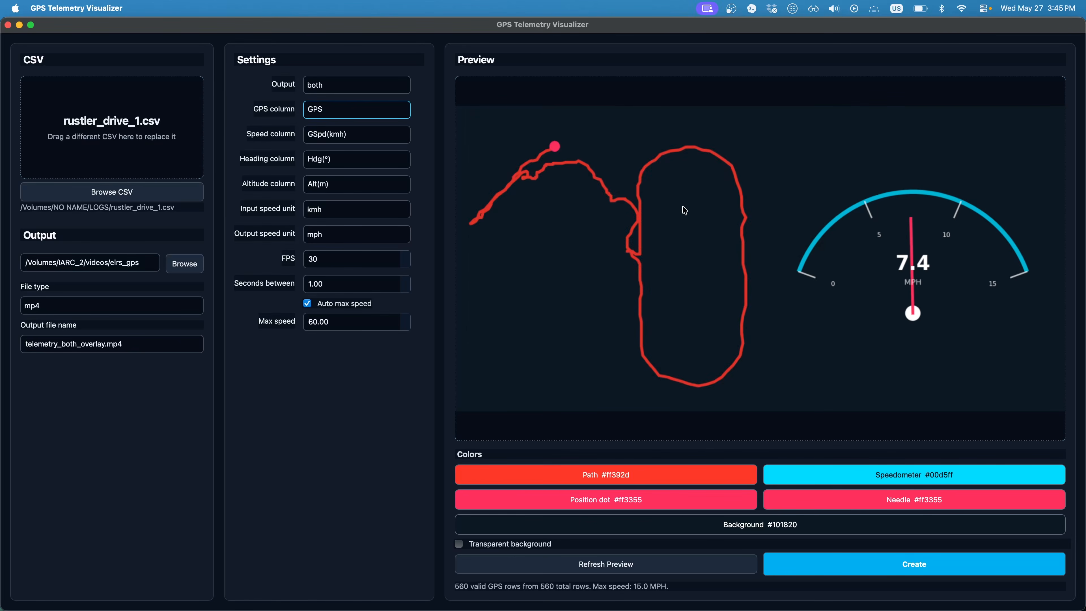
Set the map track's path color to light cyan, #3ee3ff
{"action": "left_click", "coordinate": [567, 480]}
{"action": "left_click_drag", "start_coordinate": [549, 245], "coordinate": [502, 211]}
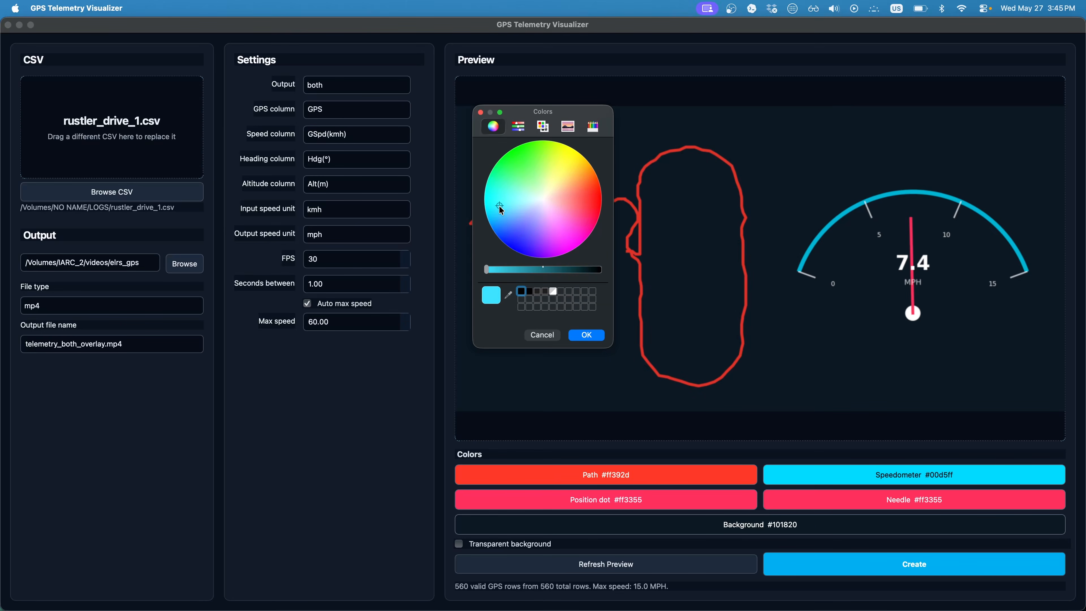
{"action": "left_click", "coordinate": [604, 336]}
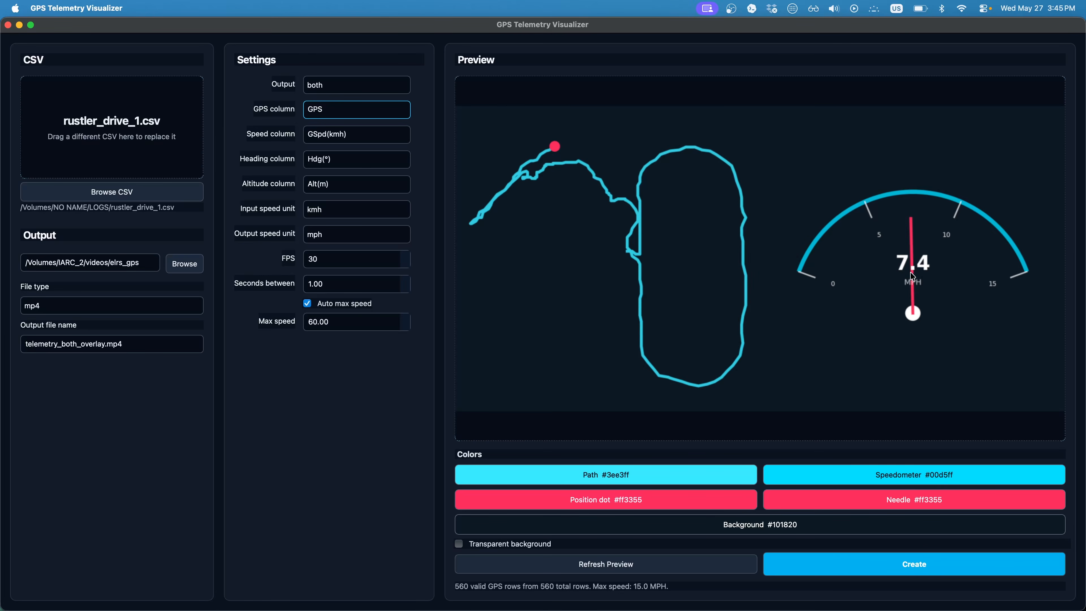
Try the transparent background in the preview and switch it off again
{"action": "left_click", "coordinate": [459, 544]}
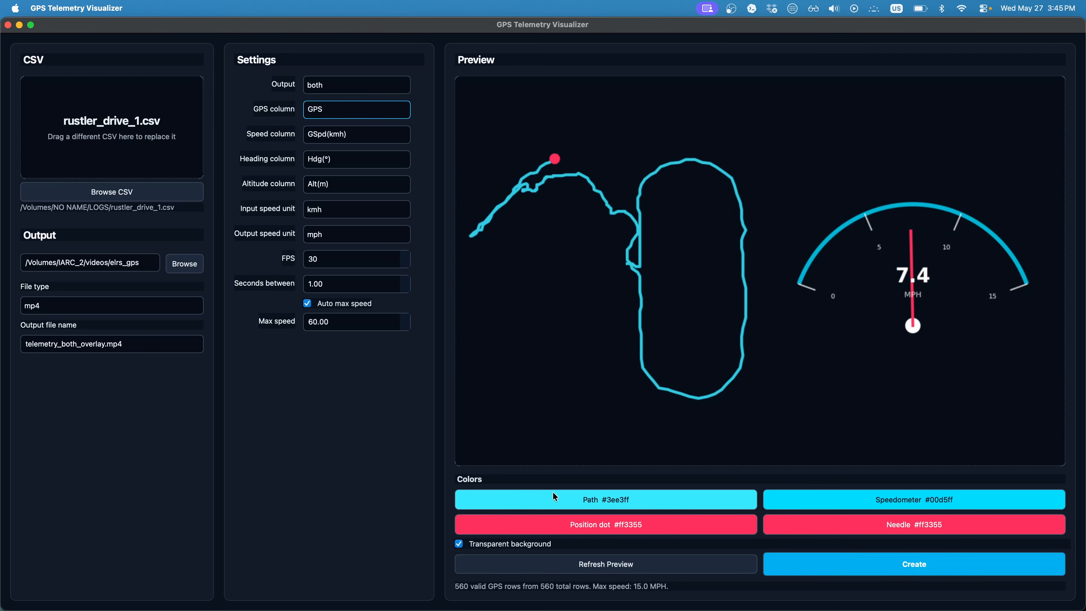
{"action": "left_click", "coordinate": [458, 544]}
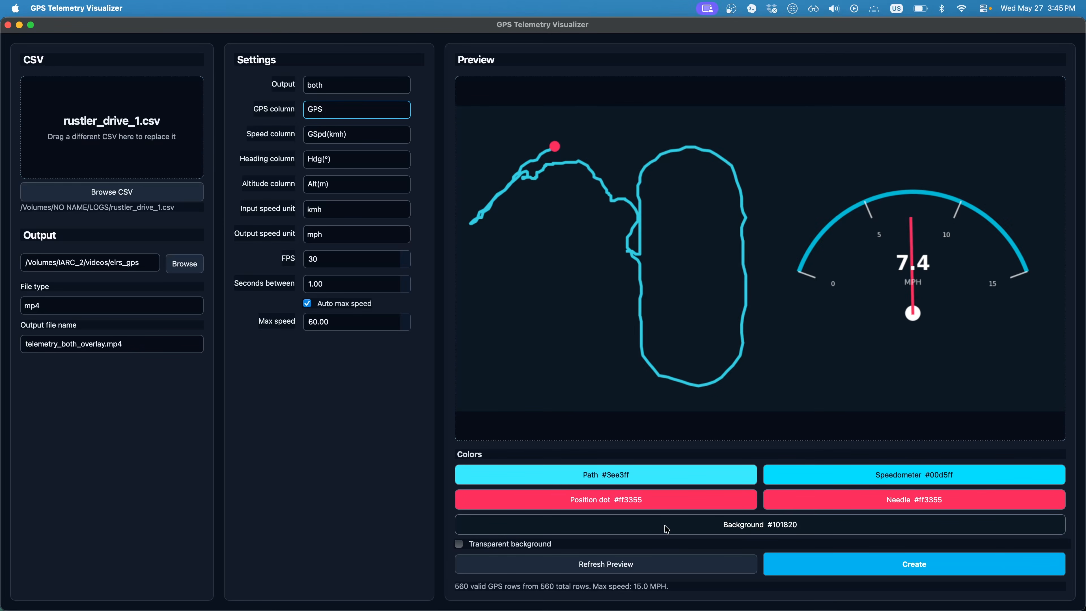
Set the overlay's background color to bright green, #1bff36, at full brightness
{"action": "left_click", "coordinate": [747, 527]}
{"action": "left_click_drag", "start_coordinate": [538, 270], "coordinate": [486, 269]}
{"action": "left_click", "coordinate": [513, 158]}
{"action": "left_click", "coordinate": [588, 337]}
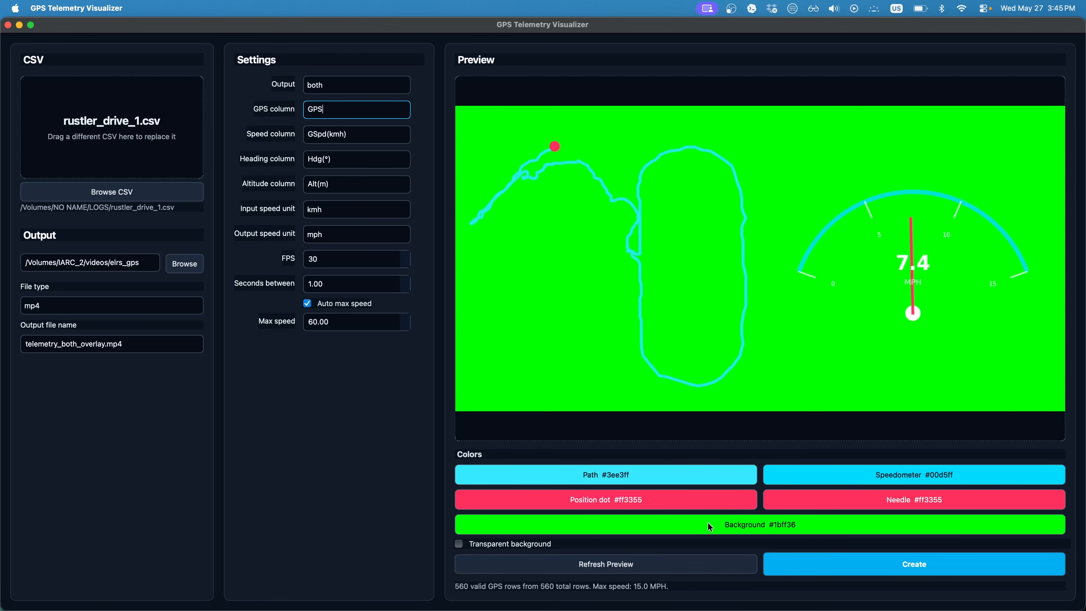
Create the telemetry overlay video and dismiss the completion message
{"action": "left_click", "coordinate": [880, 570]}
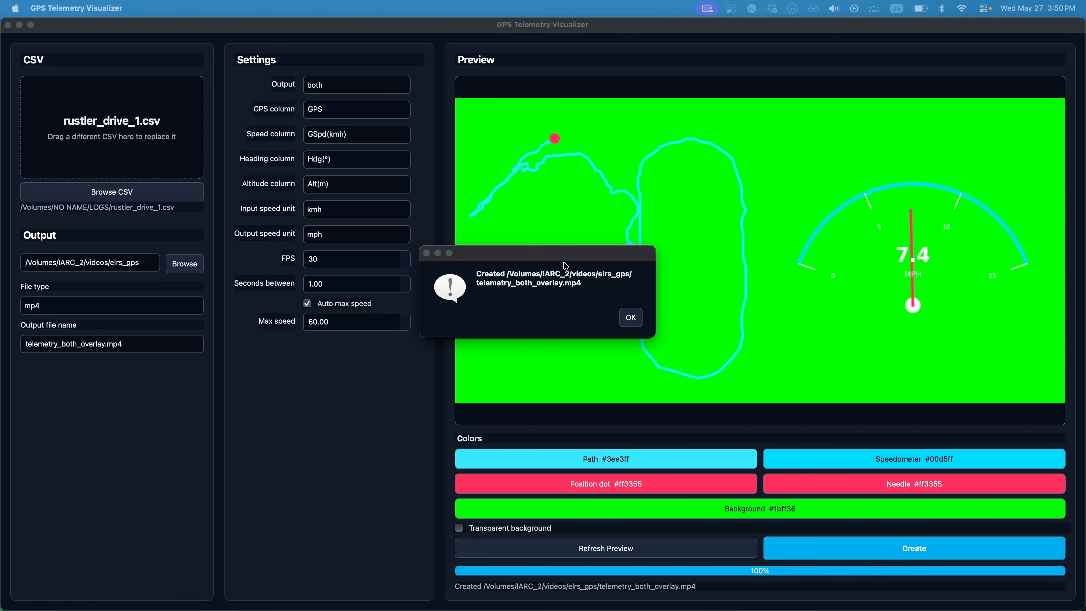
{"action": "left_click", "coordinate": [629, 317]}
Open the exported telemetry_both_overlay.mp4 from the videos/elrs_gps folder on the IARC_2 drive
{"action": "mouse_move", "coordinate": [543, 609]}
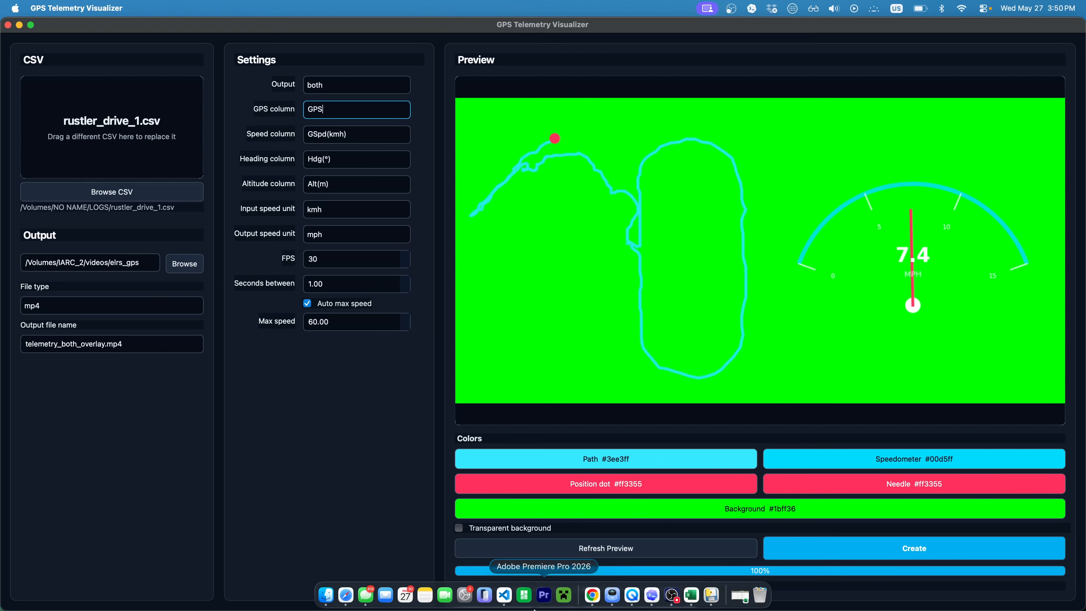
{"action": "left_click", "coordinate": [326, 595]}
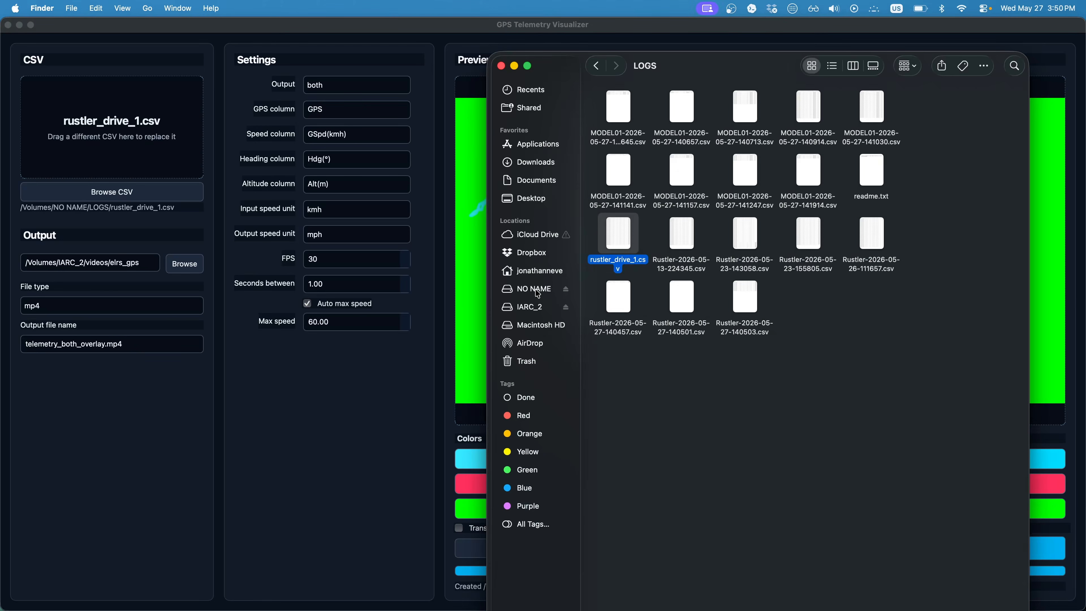
{"action": "left_click", "coordinate": [532, 305]}
{"action": "double_click", "coordinate": [616, 238]}
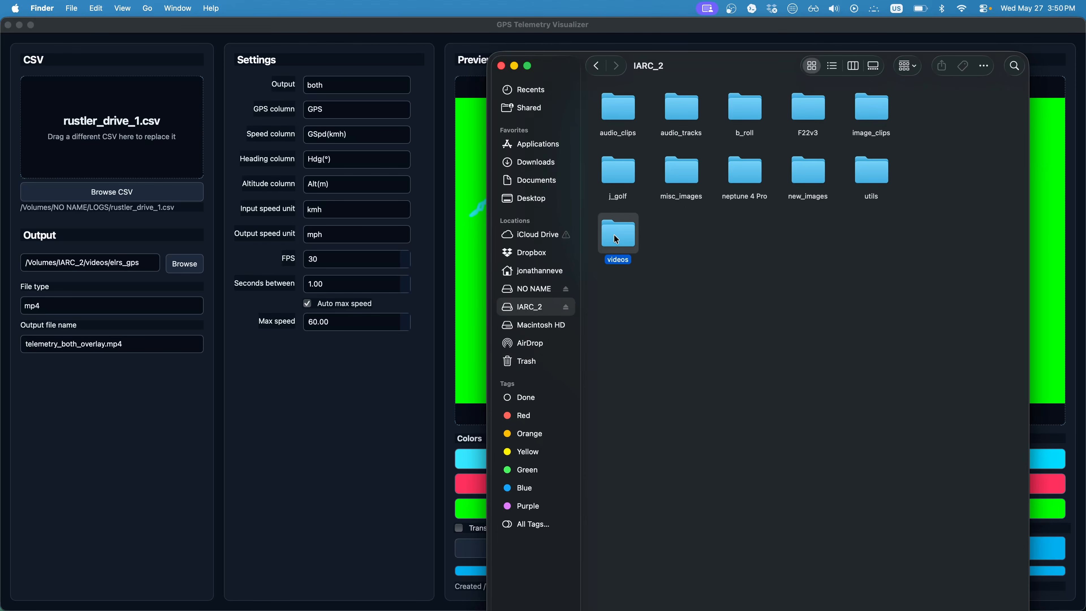
{"action": "double_click", "coordinate": [683, 250]}
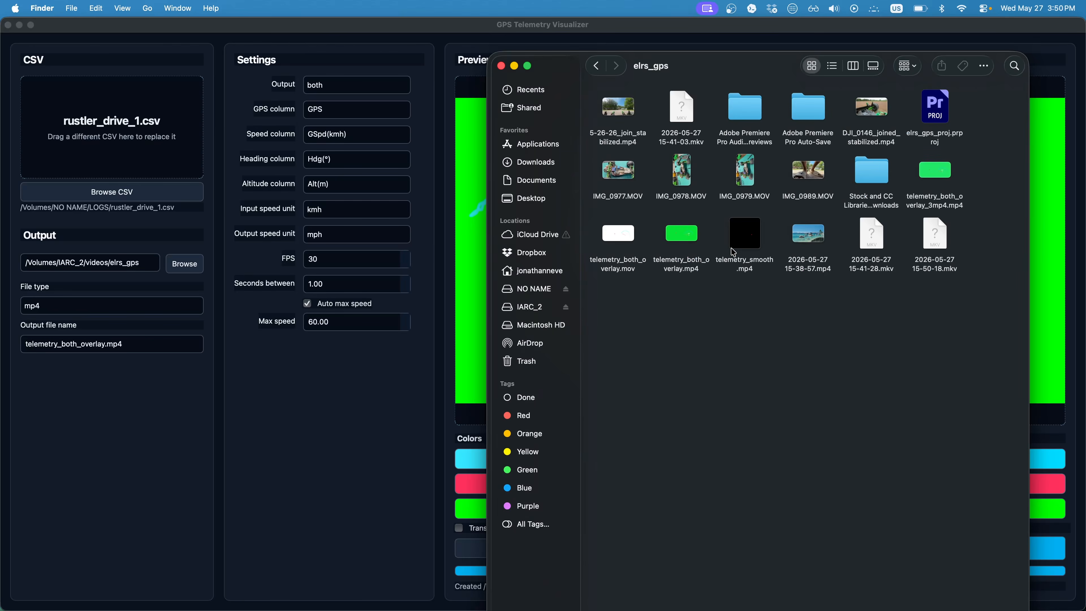
{"action": "mouse_move", "coordinate": [698, 243]}
{"action": "double_click", "coordinate": [696, 242]}
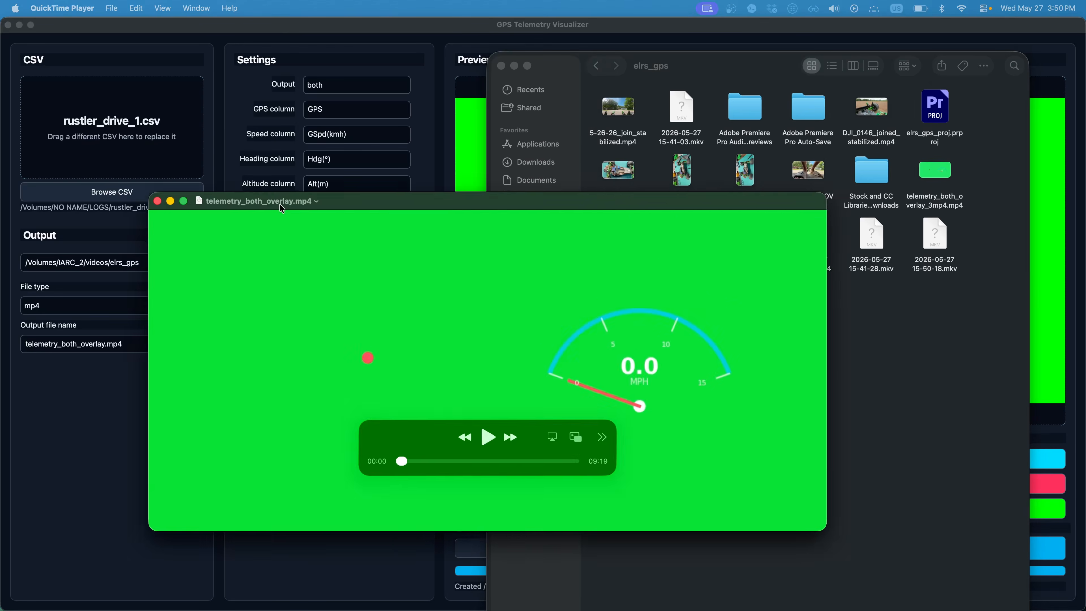
Review the overlay video by scrubbing through it to the end, and close the player
{"action": "left_click_drag", "start_coordinate": [281, 203], "coordinate": [353, 77]}
{"action": "left_click_drag", "start_coordinate": [478, 334], "coordinate": [505, 335]}
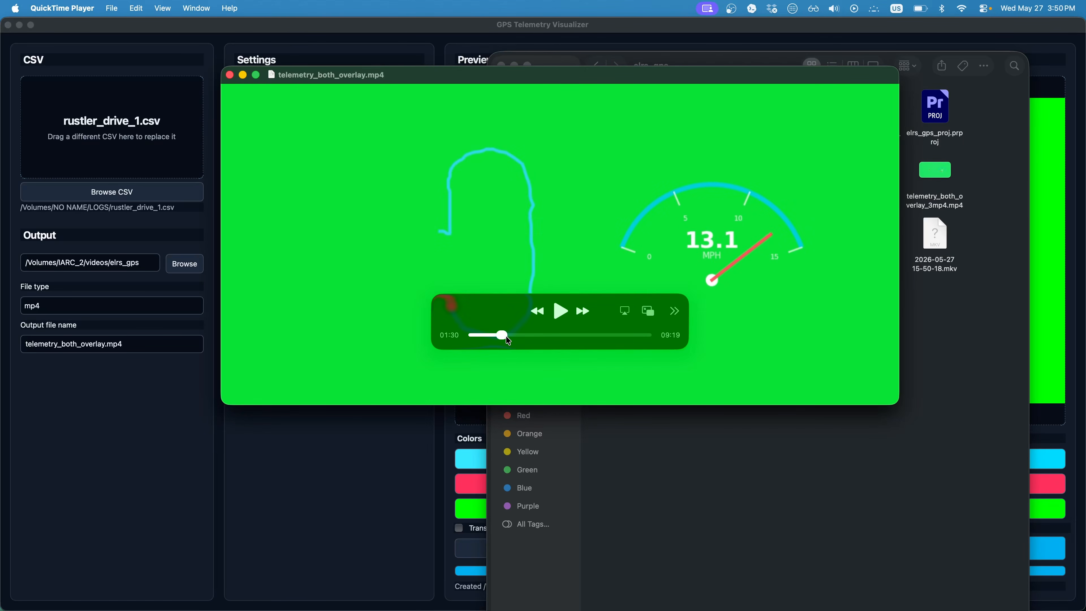
{"action": "mouse_move", "coordinate": [505, 299]}
{"action": "left_mouse_down"}
{"action": "mouse_move", "coordinate": [519, 360]}
{"action": "mouse_move", "coordinate": [650, 367]}
{"action": "left_mouse_up"}
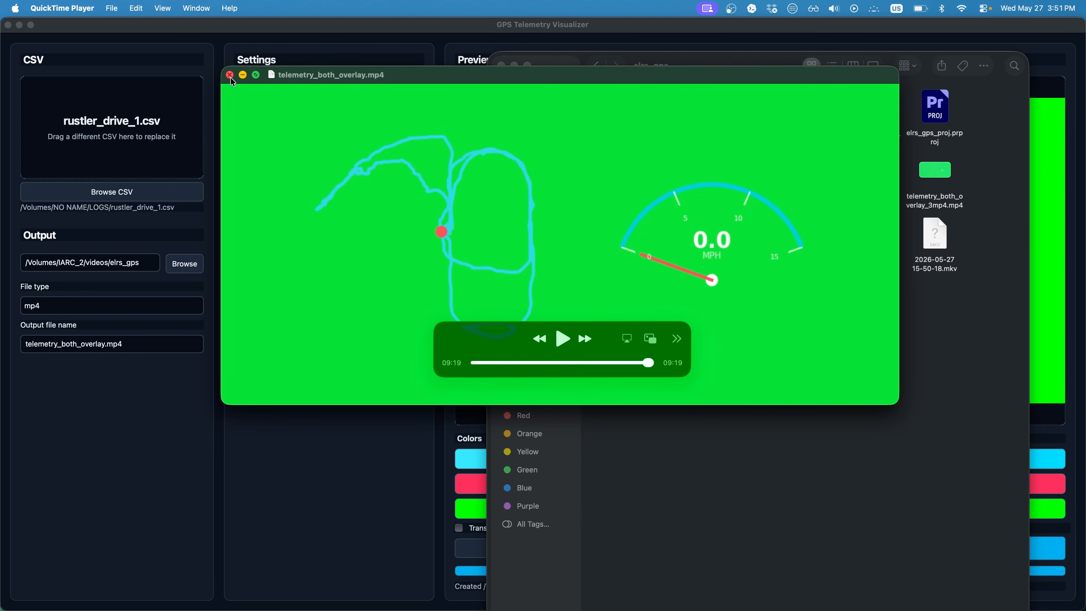
{"action": "left_click", "coordinate": [230, 75]}
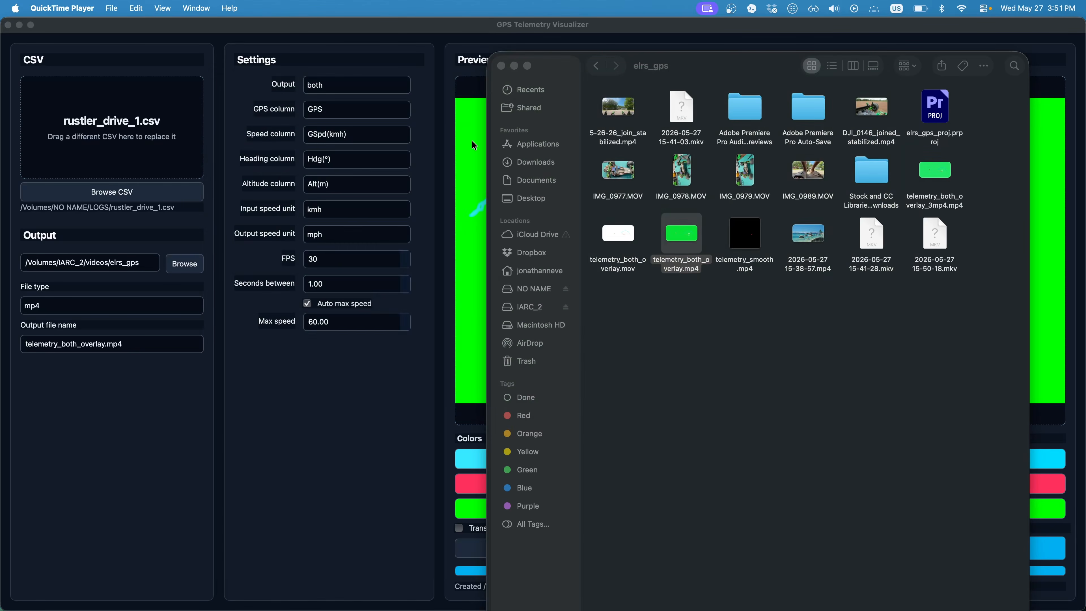
Return to GPS Telemetry Visualizer and turn on the transparent background for the overlay
{"action": "left_click", "coordinate": [548, 272]}
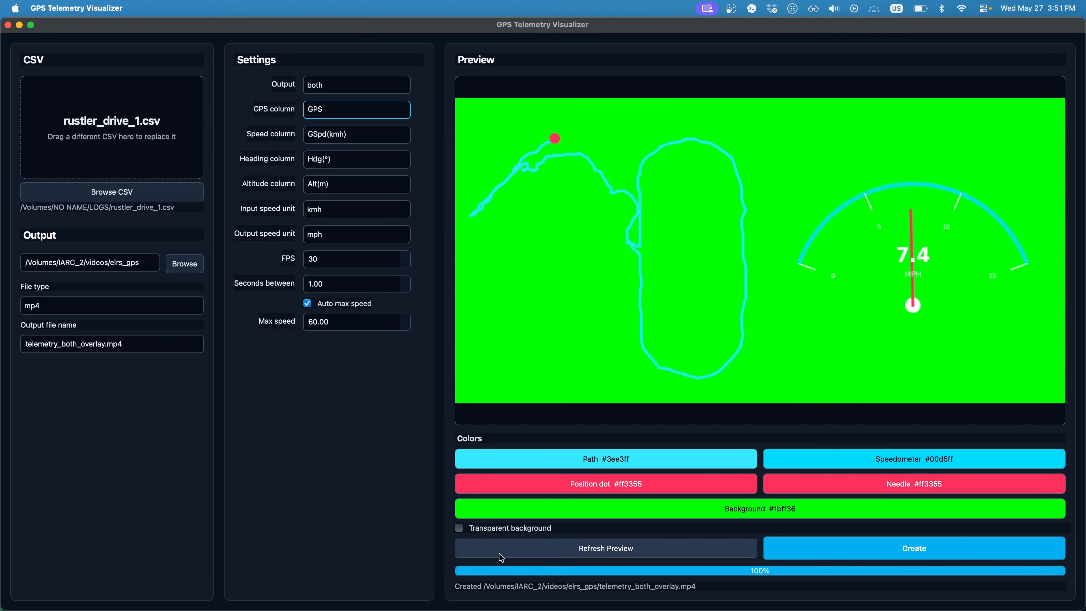
{"action": "left_click", "coordinate": [459, 528]}
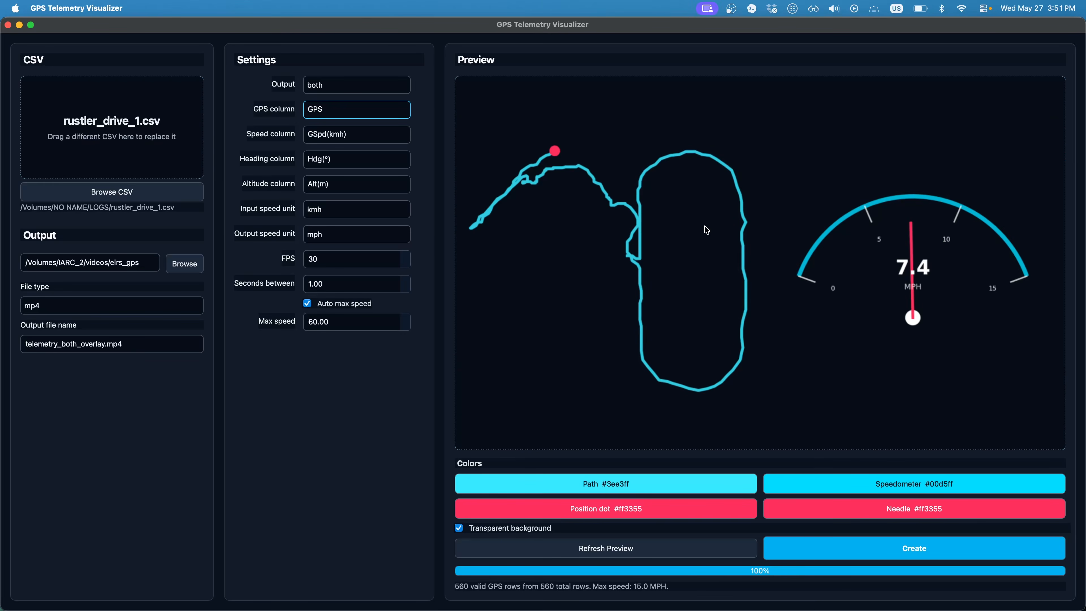
Switch to Adobe Premiere Pro, place DJI_0146_joined_stabilized.mp4 on track V1 after the existing clips, and preview it at about 00;04;39;01
{"action": "mouse_move", "coordinate": [606, 610]}
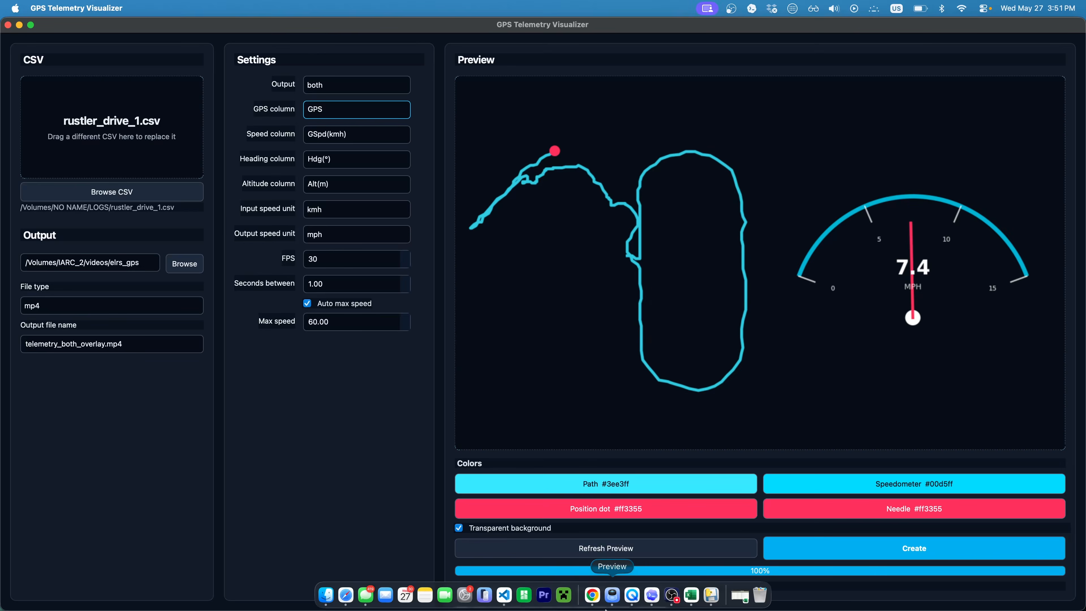
{"action": "left_click", "coordinate": [545, 602]}
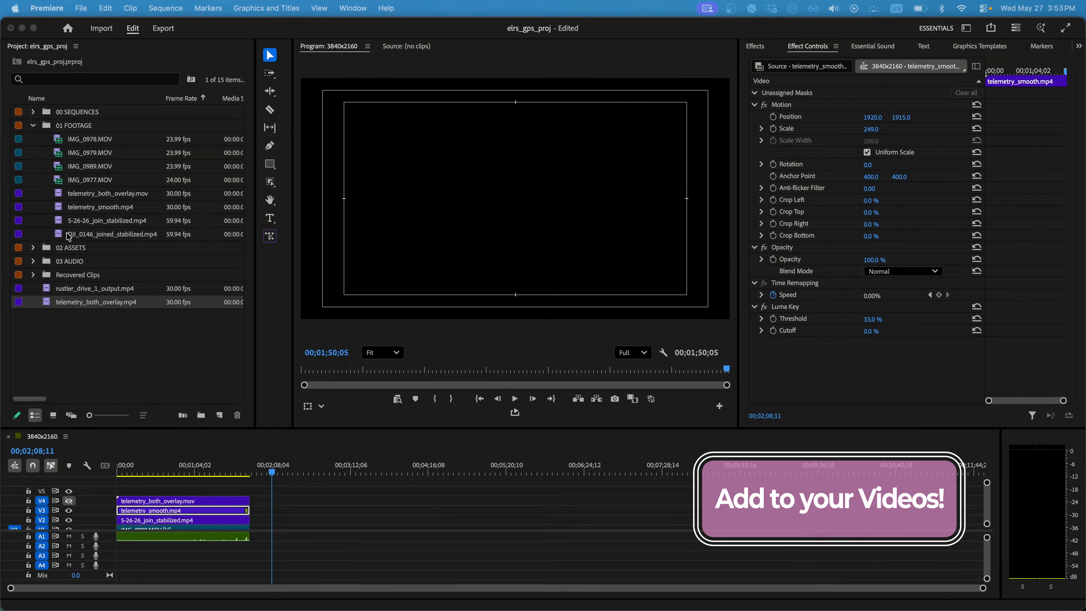
{"action": "left_click_drag", "start_coordinate": [65, 237], "coordinate": [291, 527]}
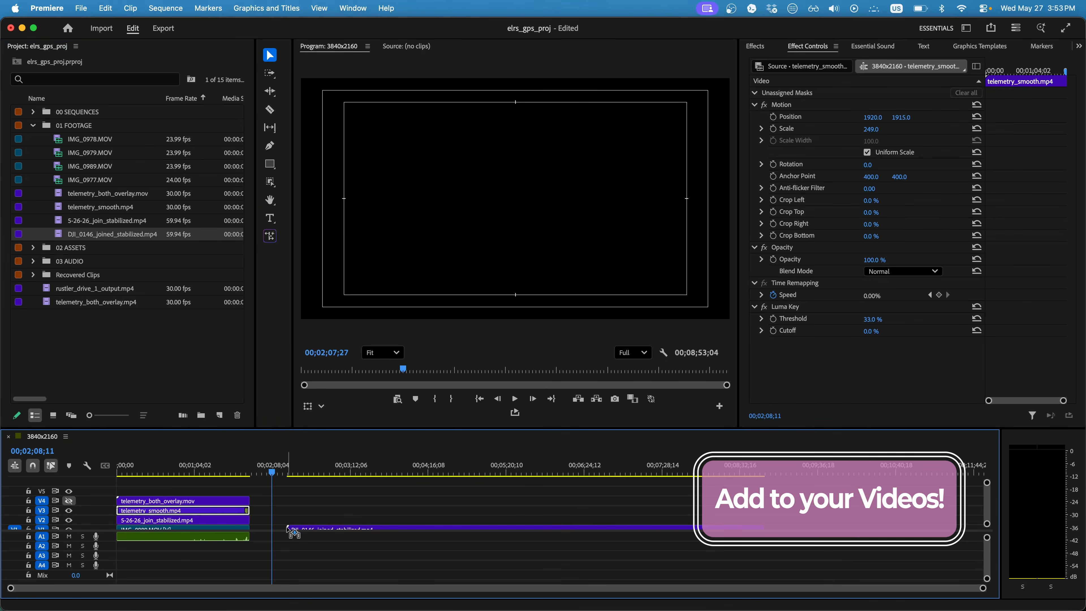
{"action": "left_click_drag", "start_coordinate": [300, 472], "coordinate": [457, 481]}
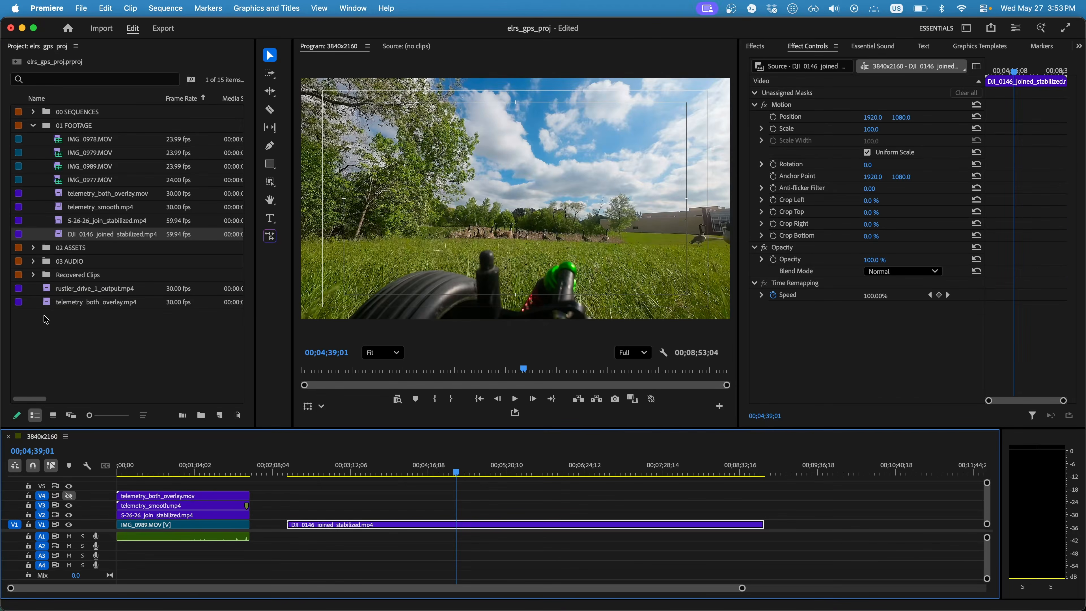
Place telemetry_both_overlay.mp4 on track V2 aligned with the start of the DJI_0146 footage, and apply the Color Key effect to it
{"action": "left_click_drag", "start_coordinate": [55, 307], "coordinate": [289, 516]}
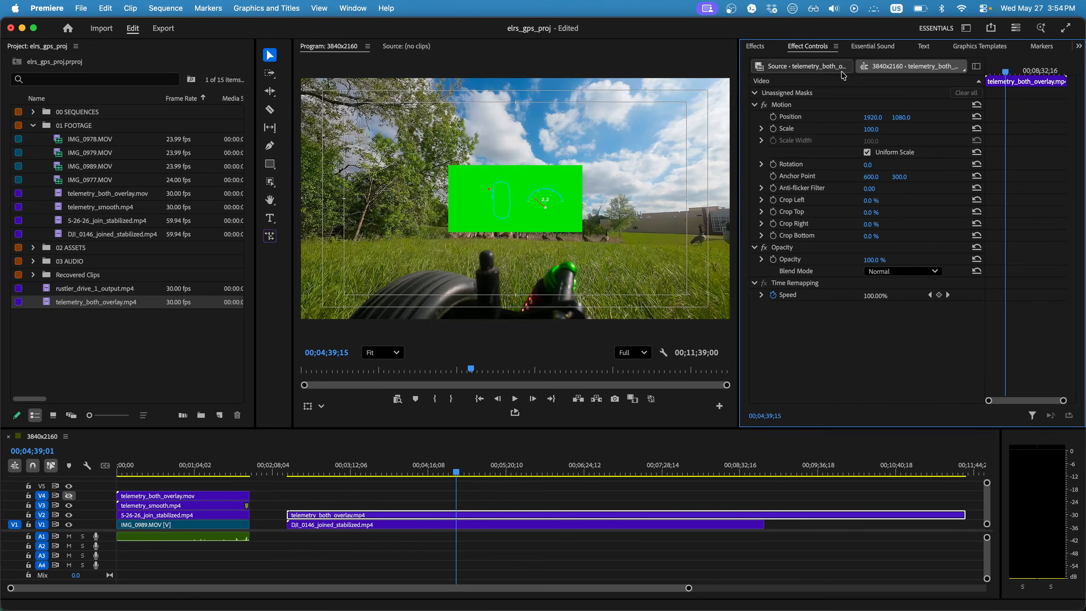
{"action": "left_click", "coordinate": [756, 46]}
{"action": "left_click_drag", "start_coordinate": [777, 186], "coordinate": [455, 517]}
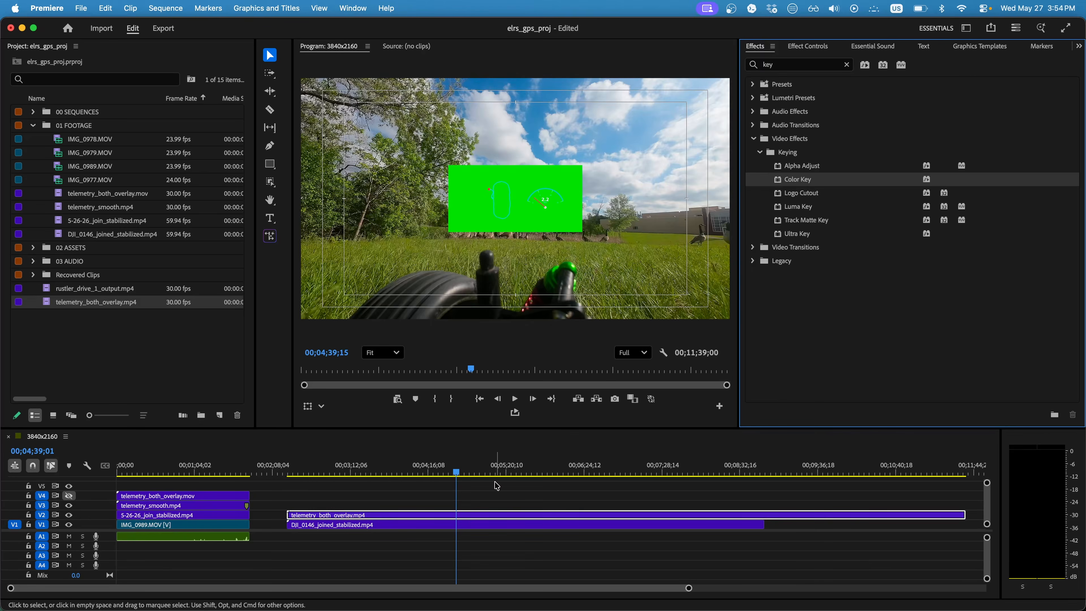
Save the project, sample the overlay's green as the key color, and raise the color tolerance to remove the background
{"action": "left_click", "coordinate": [824, 49]}
{"action": "key", "text": "super+s"}
{"action": "left_click", "coordinate": [884, 320]}
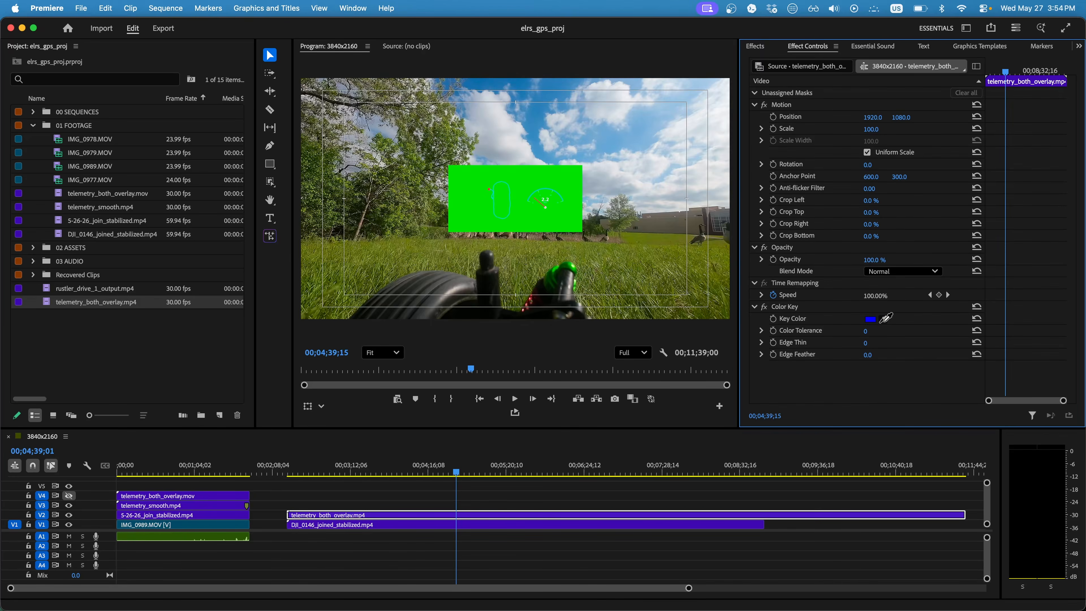
{"action": "left_click", "coordinate": [570, 184]}
{"action": "left_click_drag", "start_coordinate": [865, 331], "coordinate": [871, 330]}
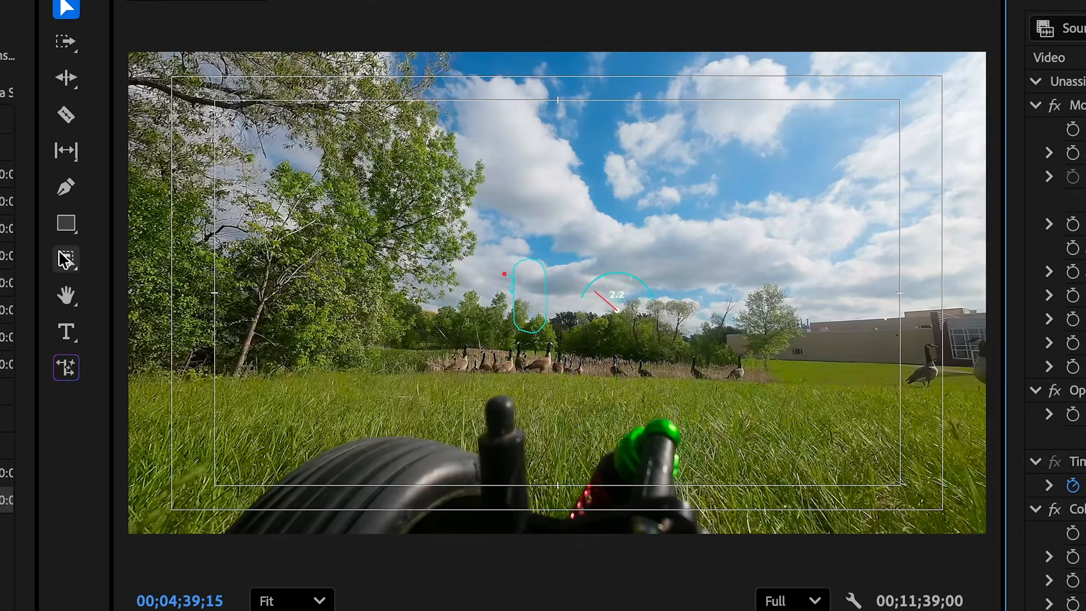
Draw a rectangle mask around the overlay's speedometer and assign the mask to the clip's Opacity
{"action": "left_click", "coordinate": [63, 260]}
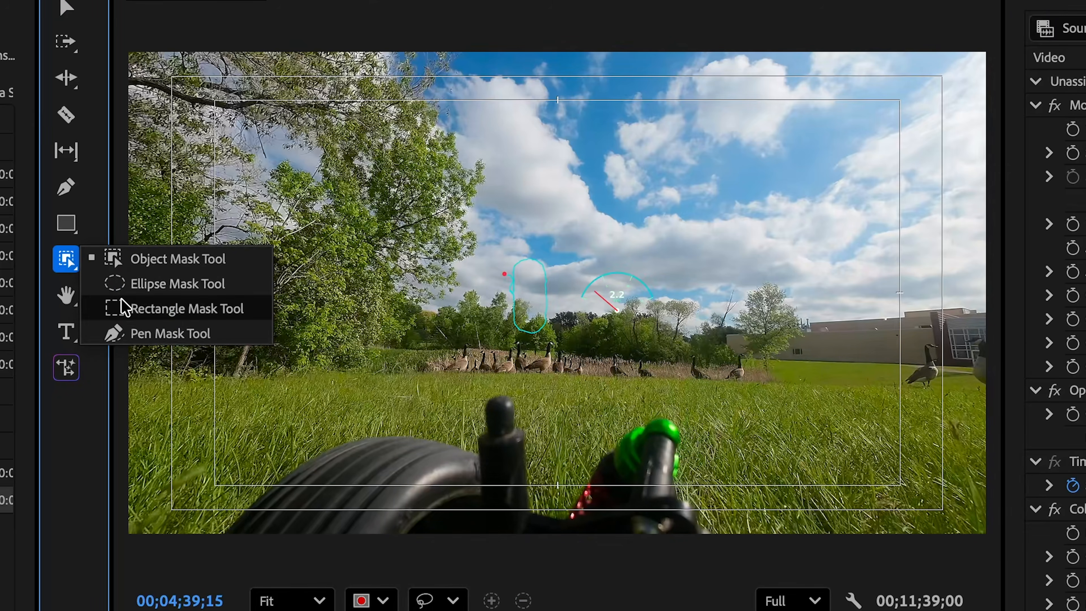
{"action": "left_click", "coordinate": [121, 308]}
{"action": "left_click_drag", "start_coordinate": [700, 240], "coordinate": [568, 345]}
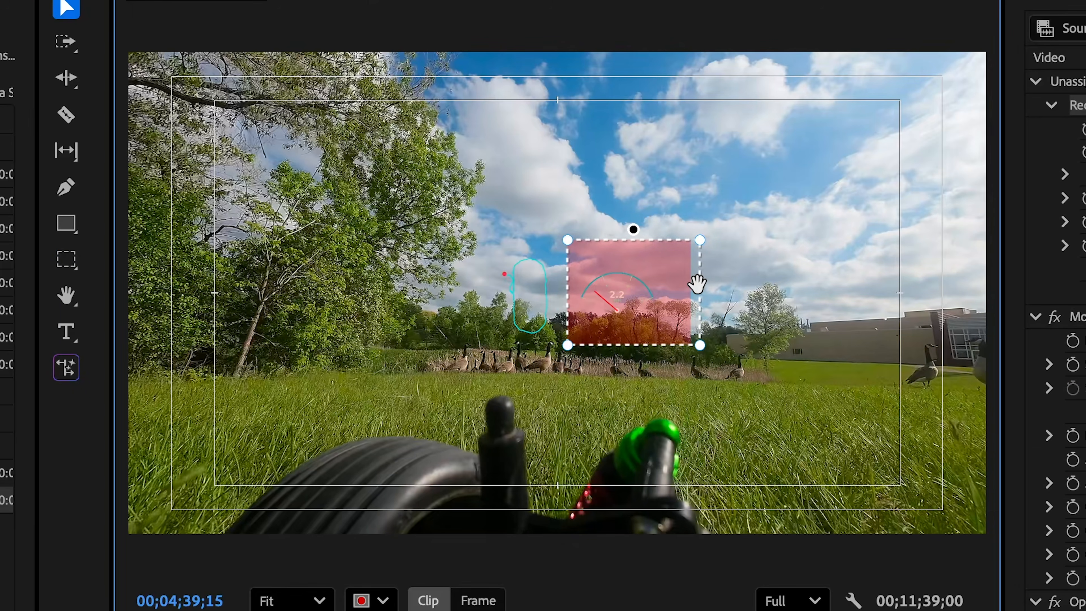
{"action": "left_click", "coordinate": [1051, 105]}
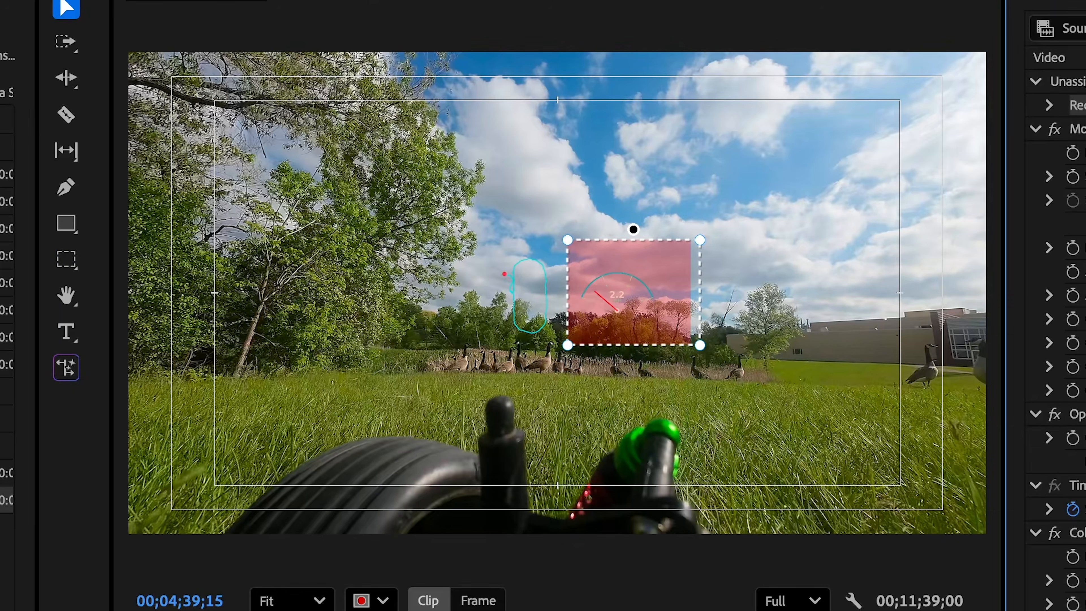
{"action": "left_click_drag", "start_coordinate": [1078, 105], "coordinate": [1079, 423]}
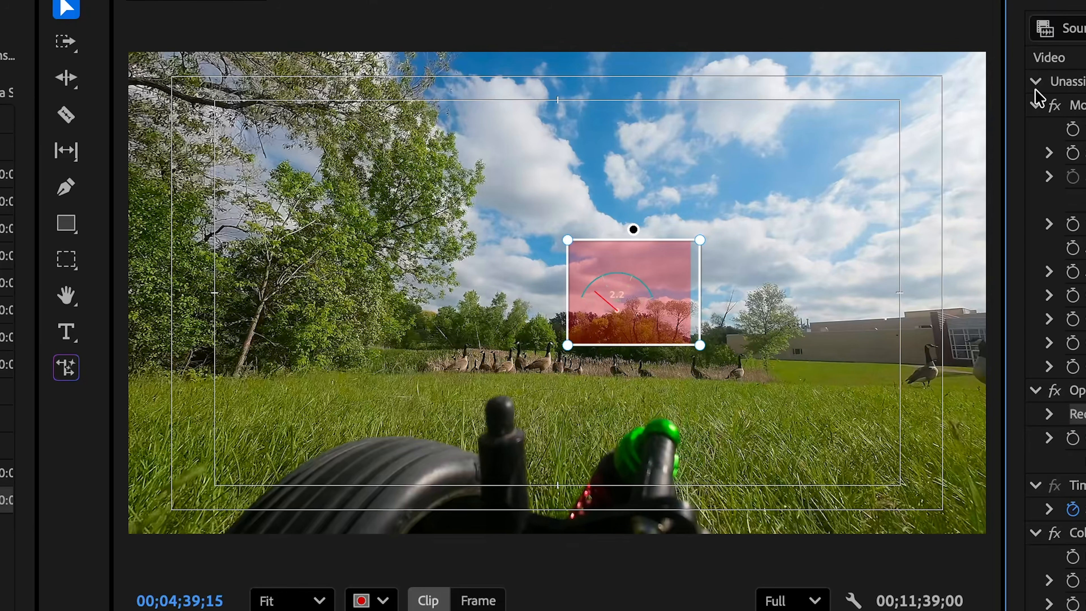
Move the masked speedometer to the frame's lower-left corner, enlarge it, and preview it at about 00;07;26;16
{"action": "left_click", "coordinate": [1079, 105]}
{"action": "left_click_drag", "start_coordinate": [637, 306], "coordinate": [237, 487]}
{"action": "left_click_drag", "start_coordinate": [1084, 153], "coordinate": [1085, 153]}
{"action": "left_click_drag", "start_coordinate": [317, 440], "coordinate": [277, 439]}
{"action": "left_click_drag", "start_coordinate": [470, 610], "coordinate": [606, 610]}
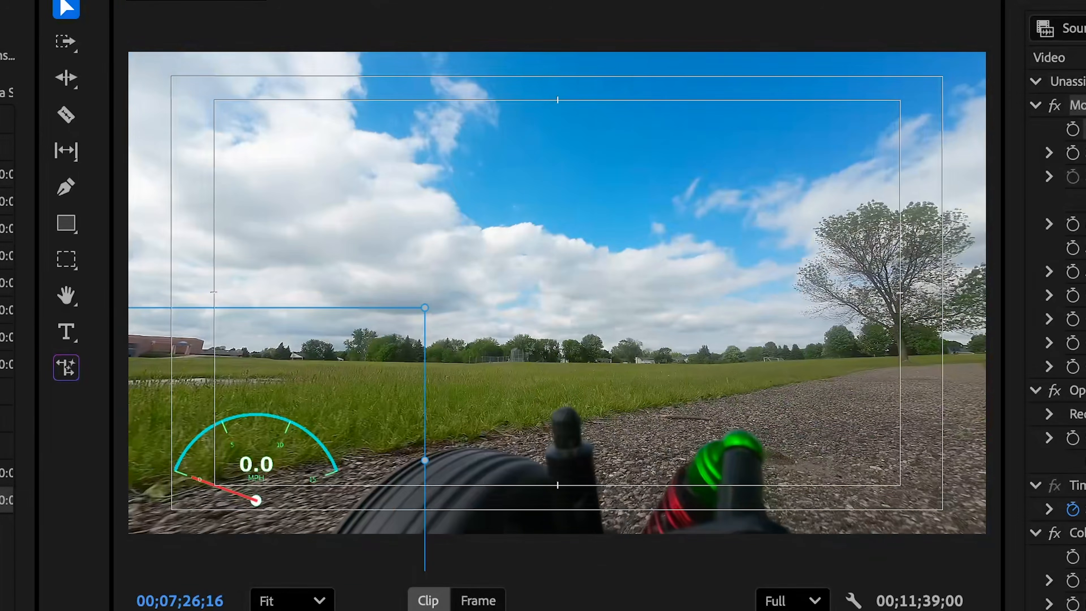